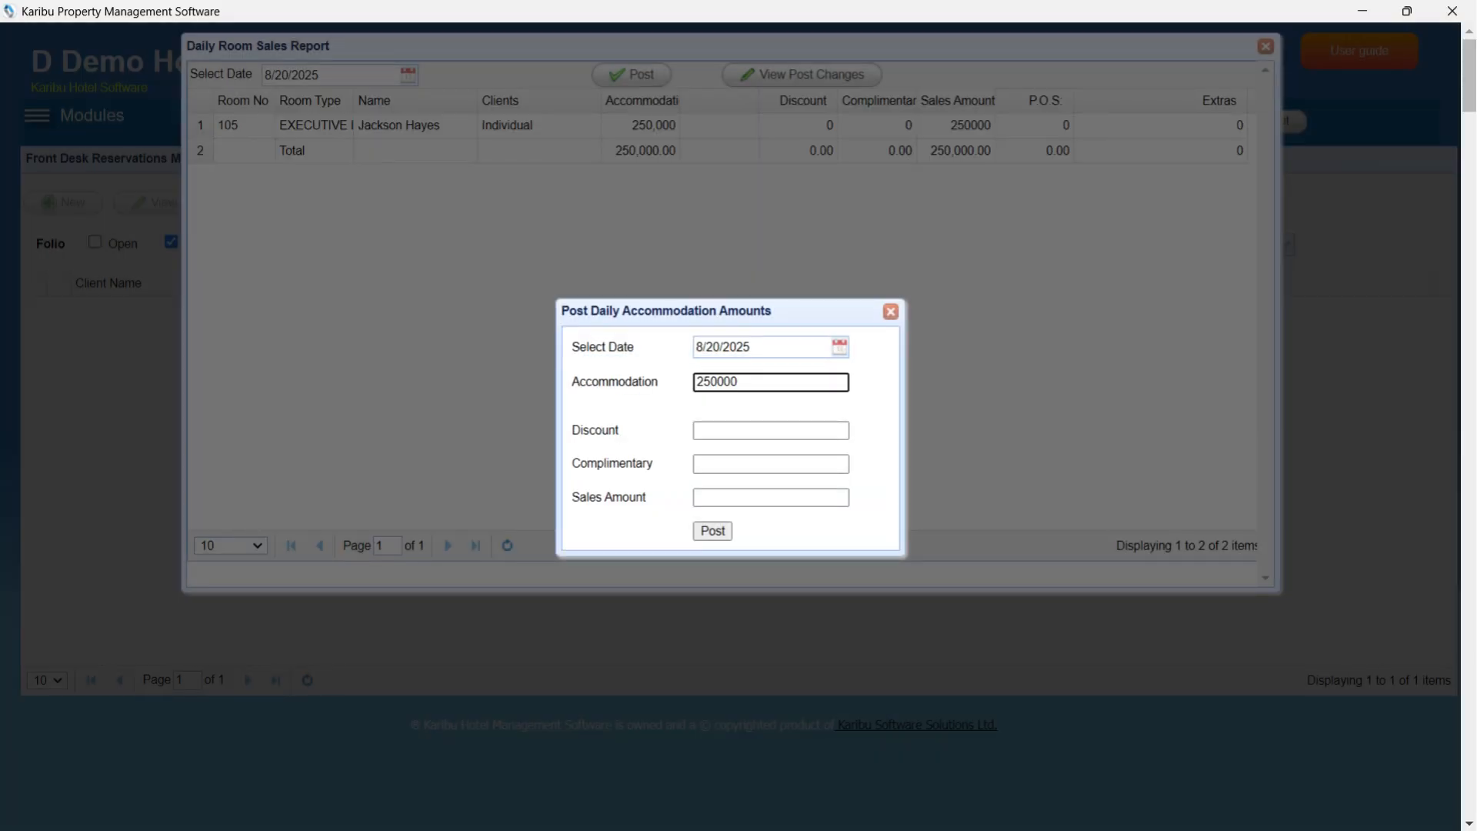
Step: Post the daily accommodation amounts for 8/20/2025 with a 250000 sales amount and zero discount and complimentary
{"action": "key", "text": "Tab"}
{"action": "type", "text": "0"}
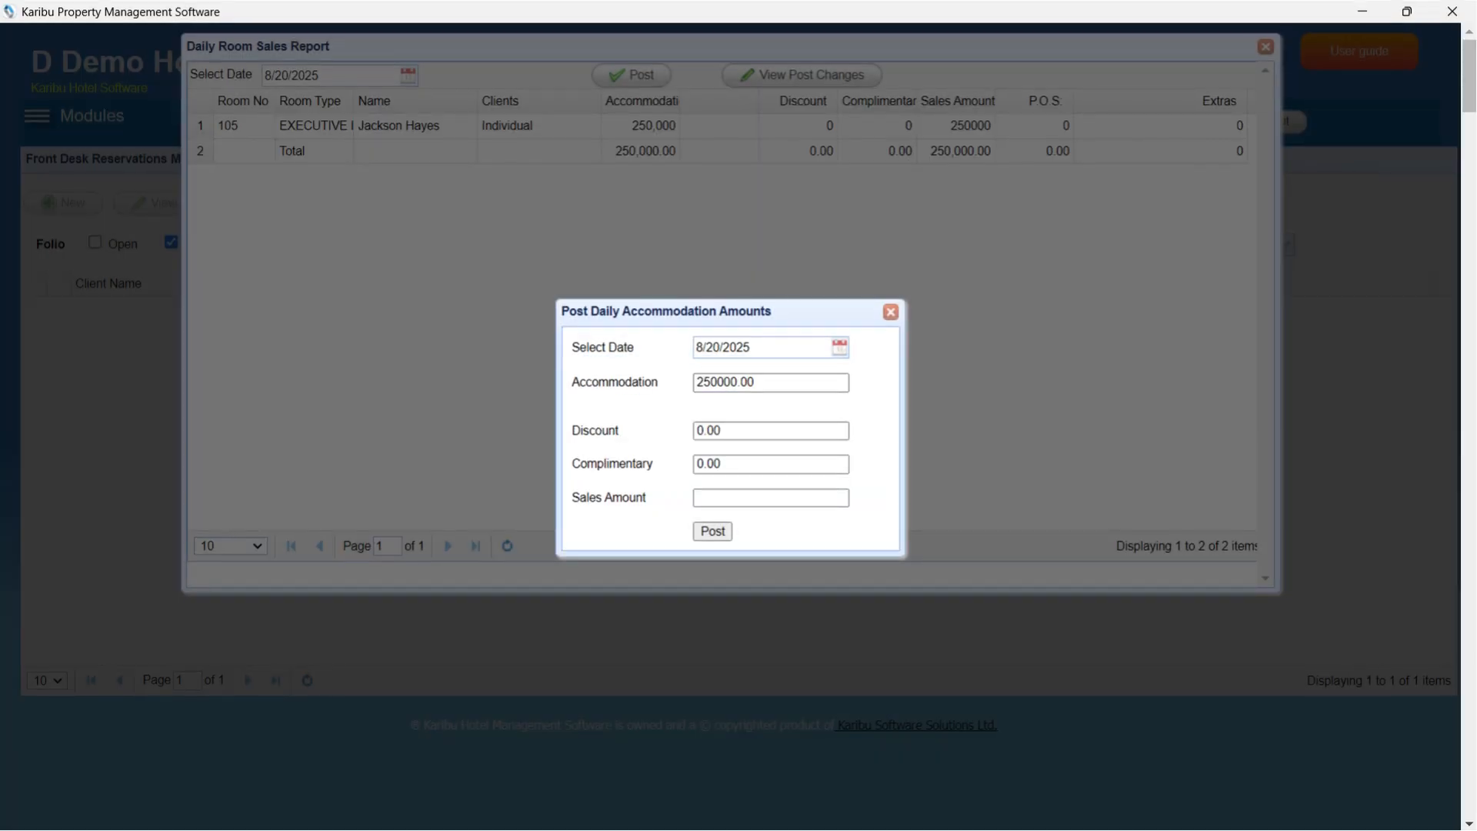
{"action": "left_click", "coordinate": [713, 530]}
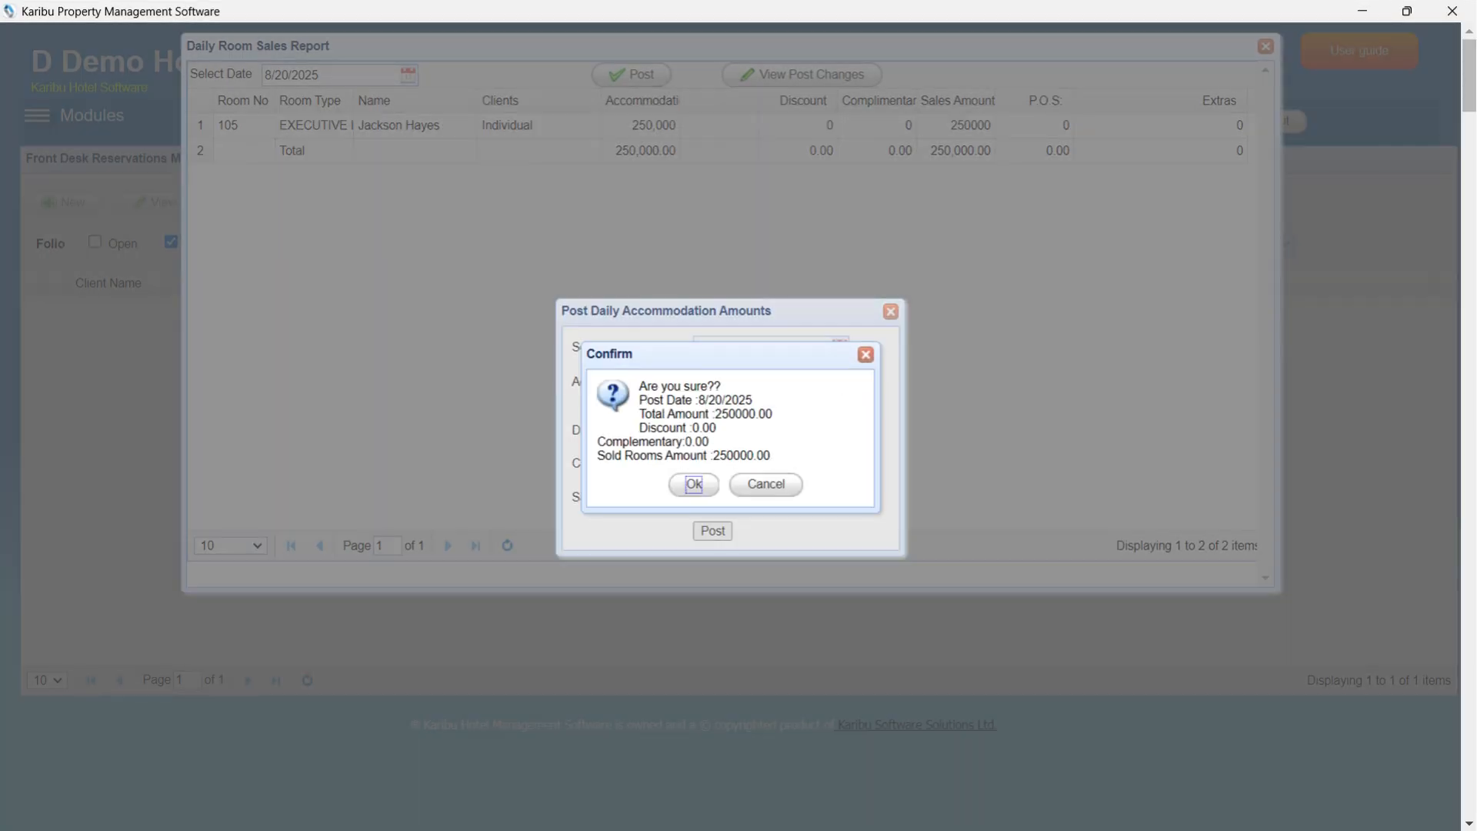
{"action": "left_click", "coordinate": [694, 483]}
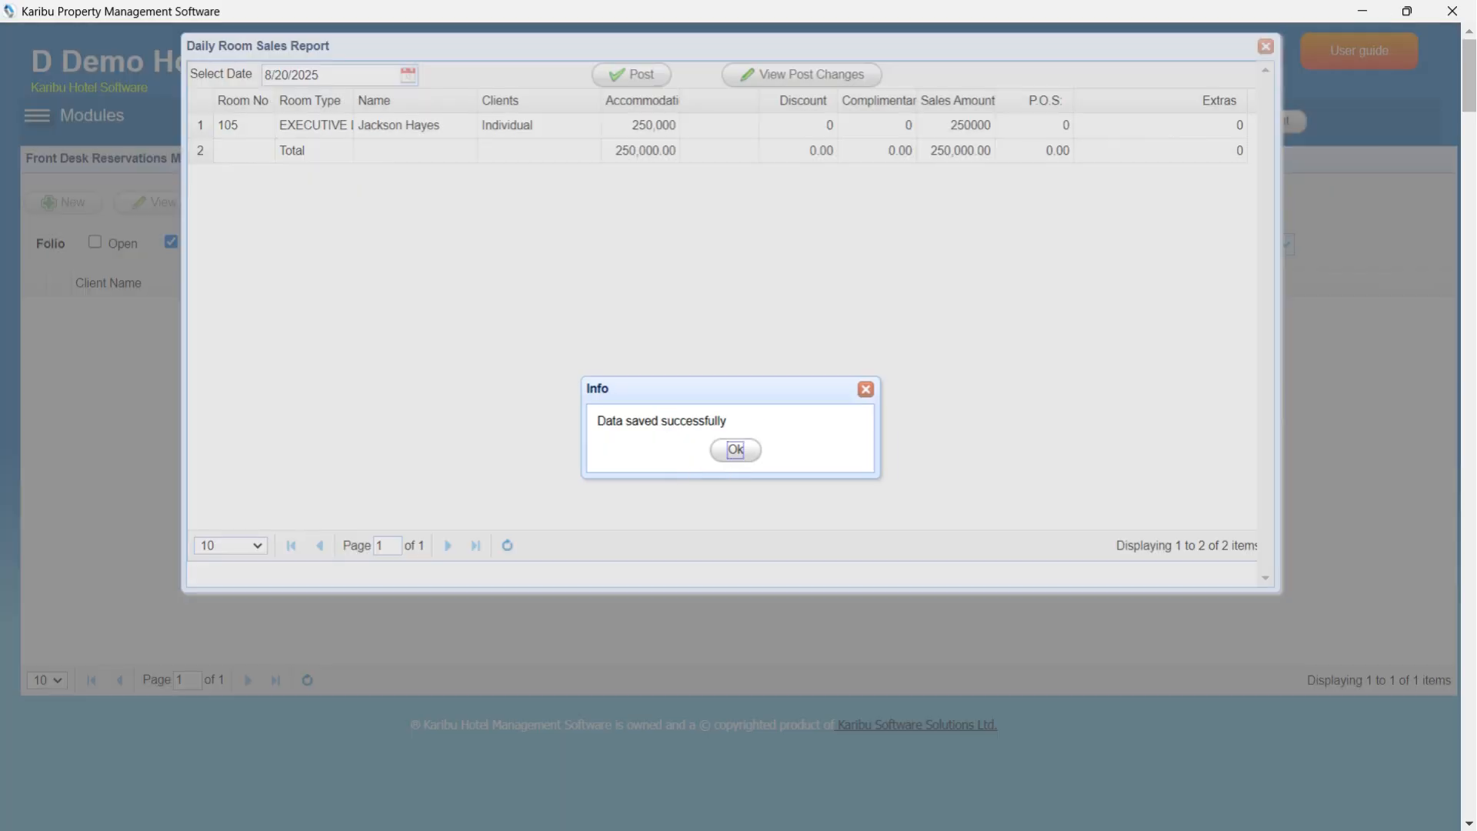
{"action": "key", "text": "Return"}
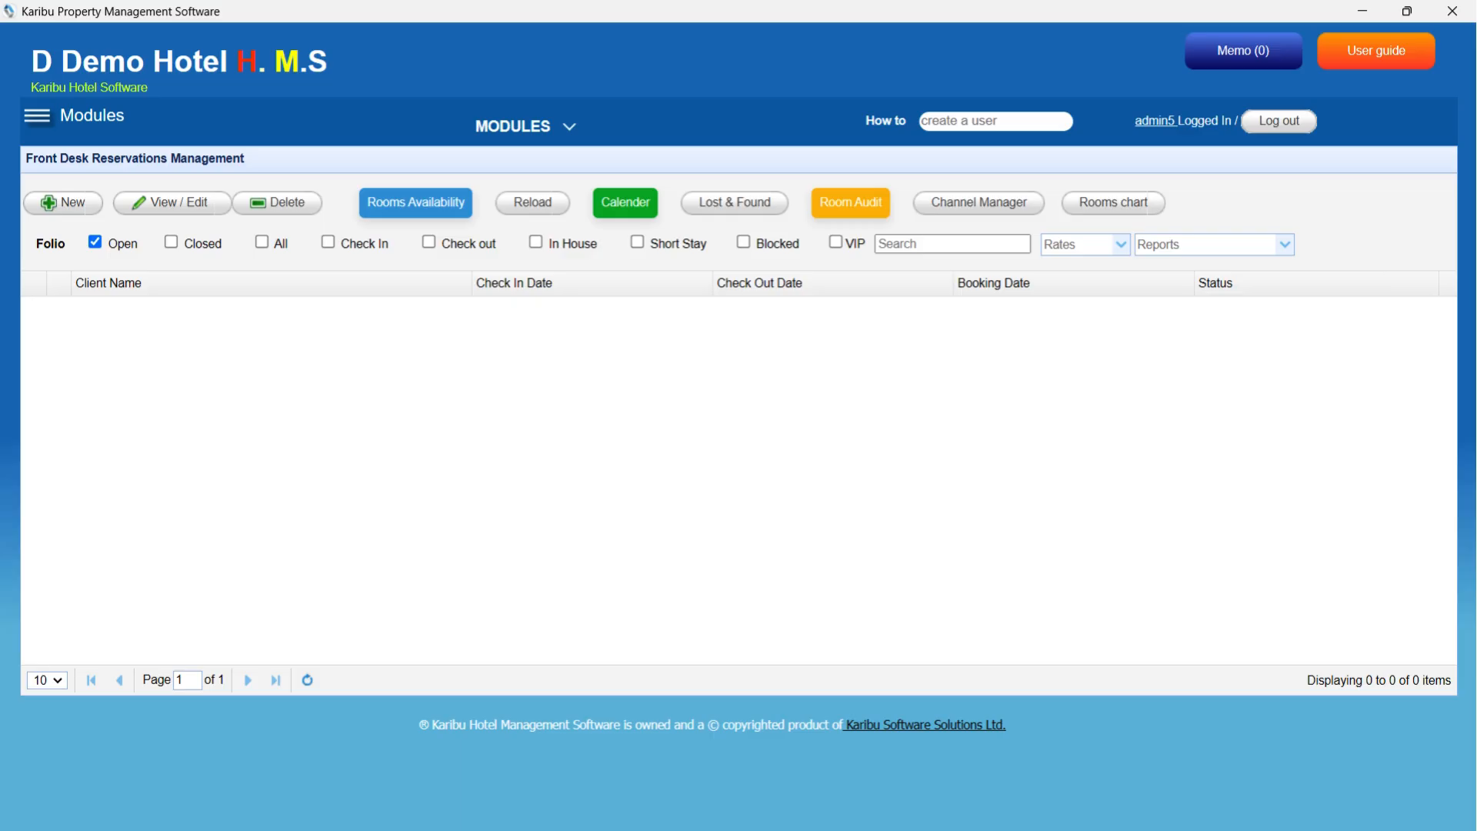
Step: Create a VIP reservation for two in EXECUTIVE LARGE room 105, 2025-08-20 to 2025-08-21, with Breakfast plan, Checked In status and special requirement "Early breakfast"
{"action": "left_click", "coordinate": [66, 204]}
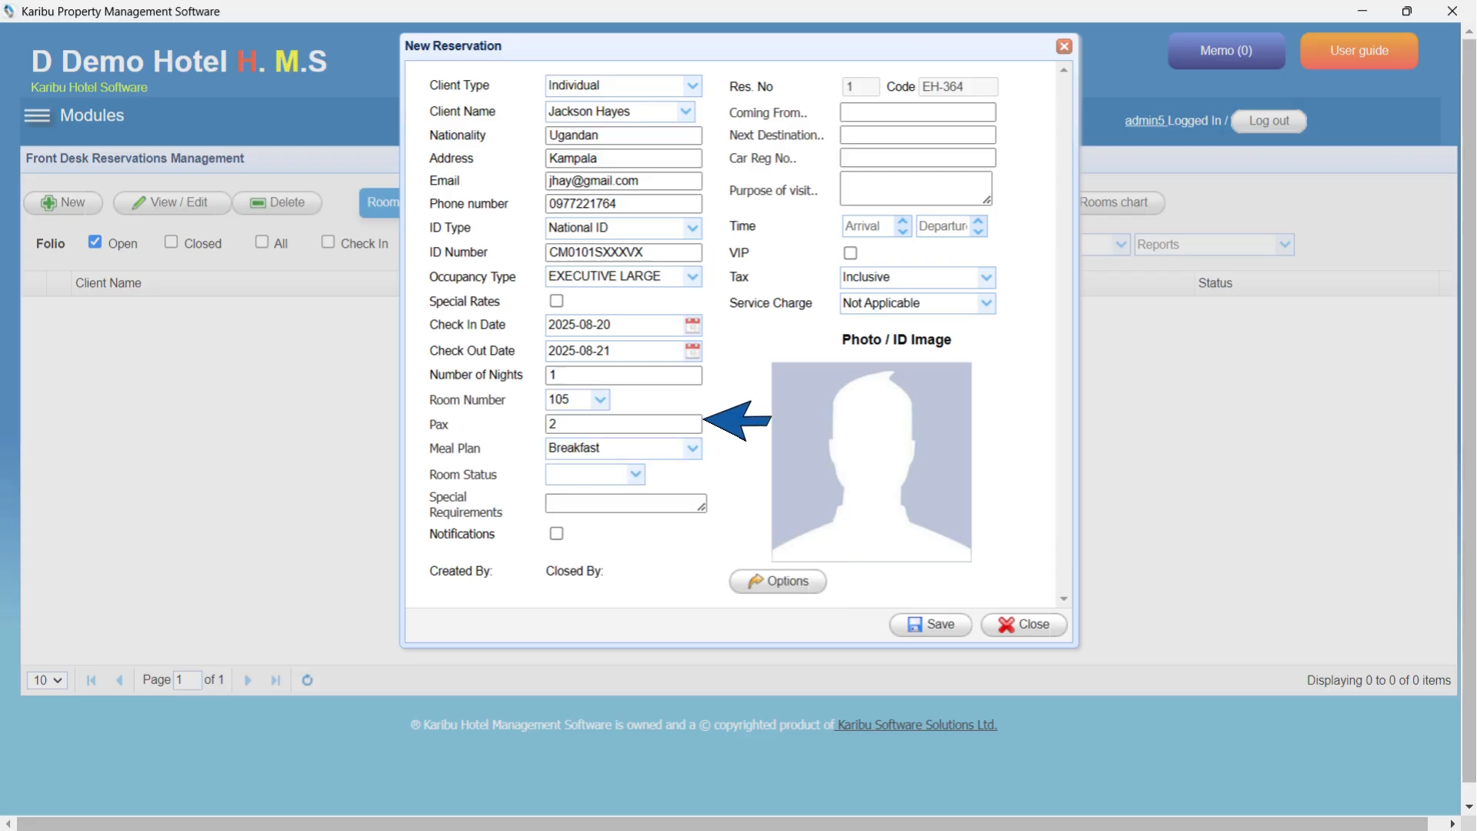
{"action": "left_click", "coordinate": [692, 448]}
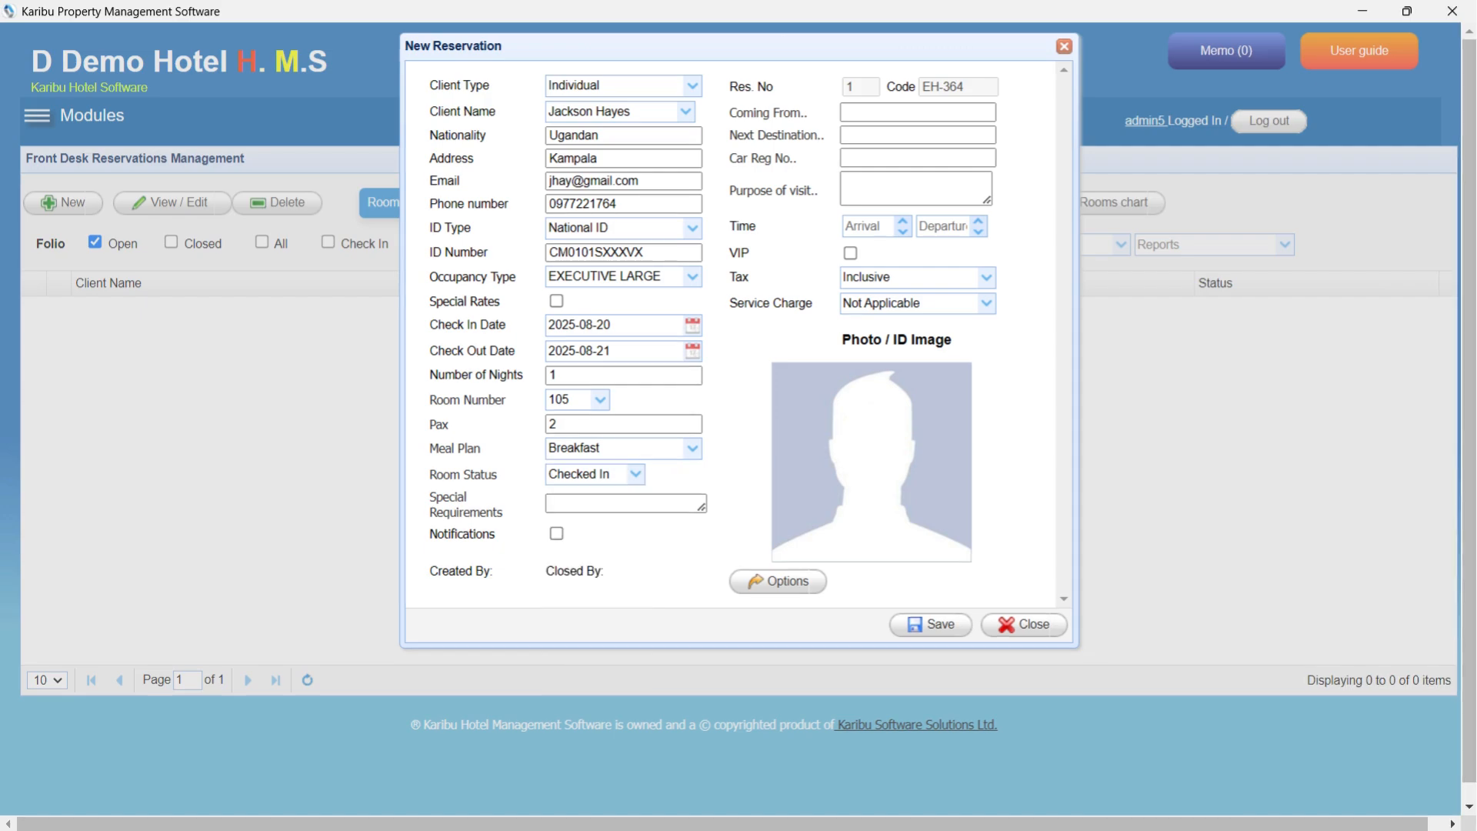
{"action": "type", "text": "Early breakfast"}
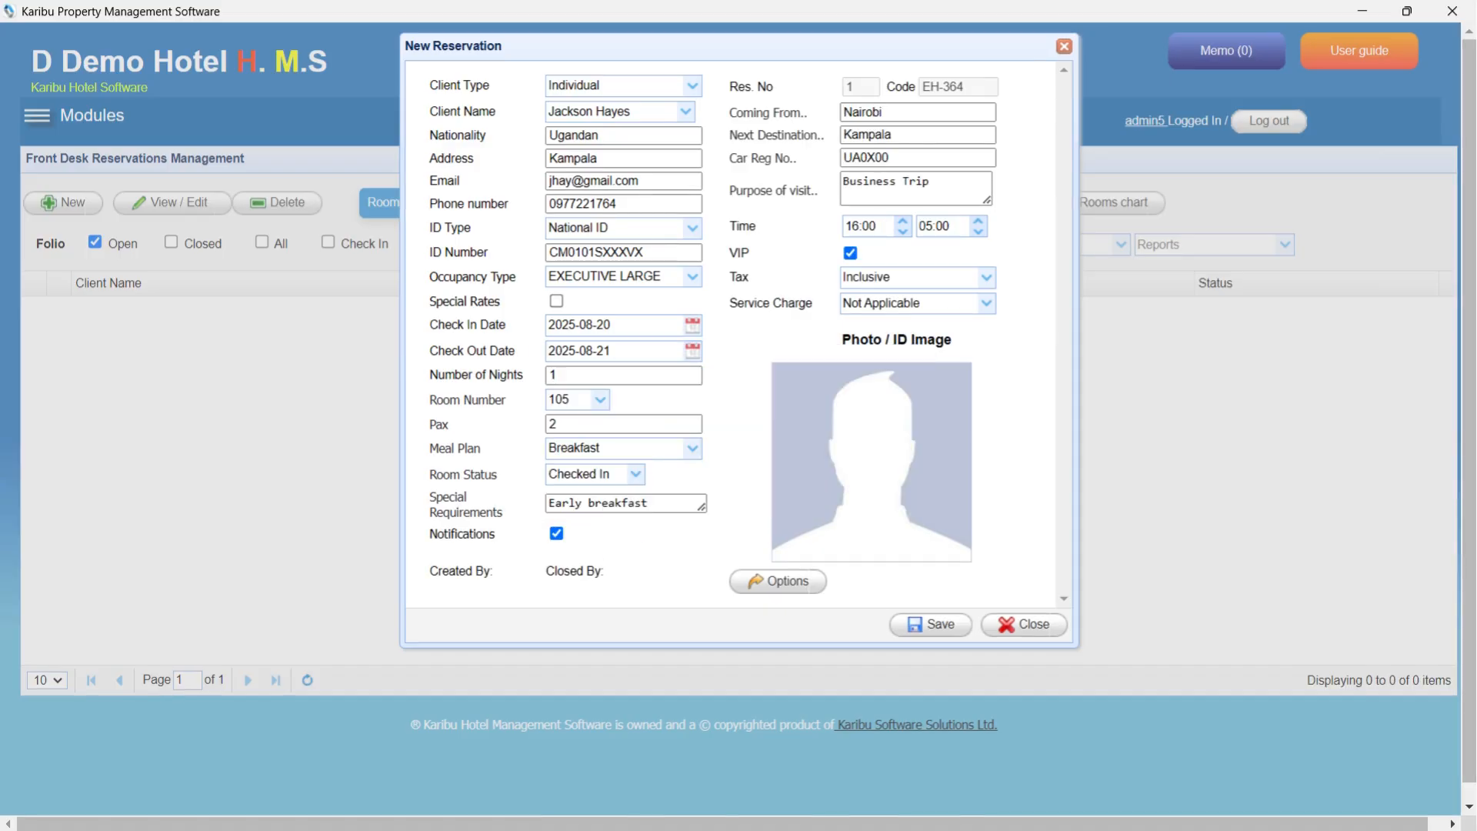
{"action": "left_click", "coordinate": [778, 581]}
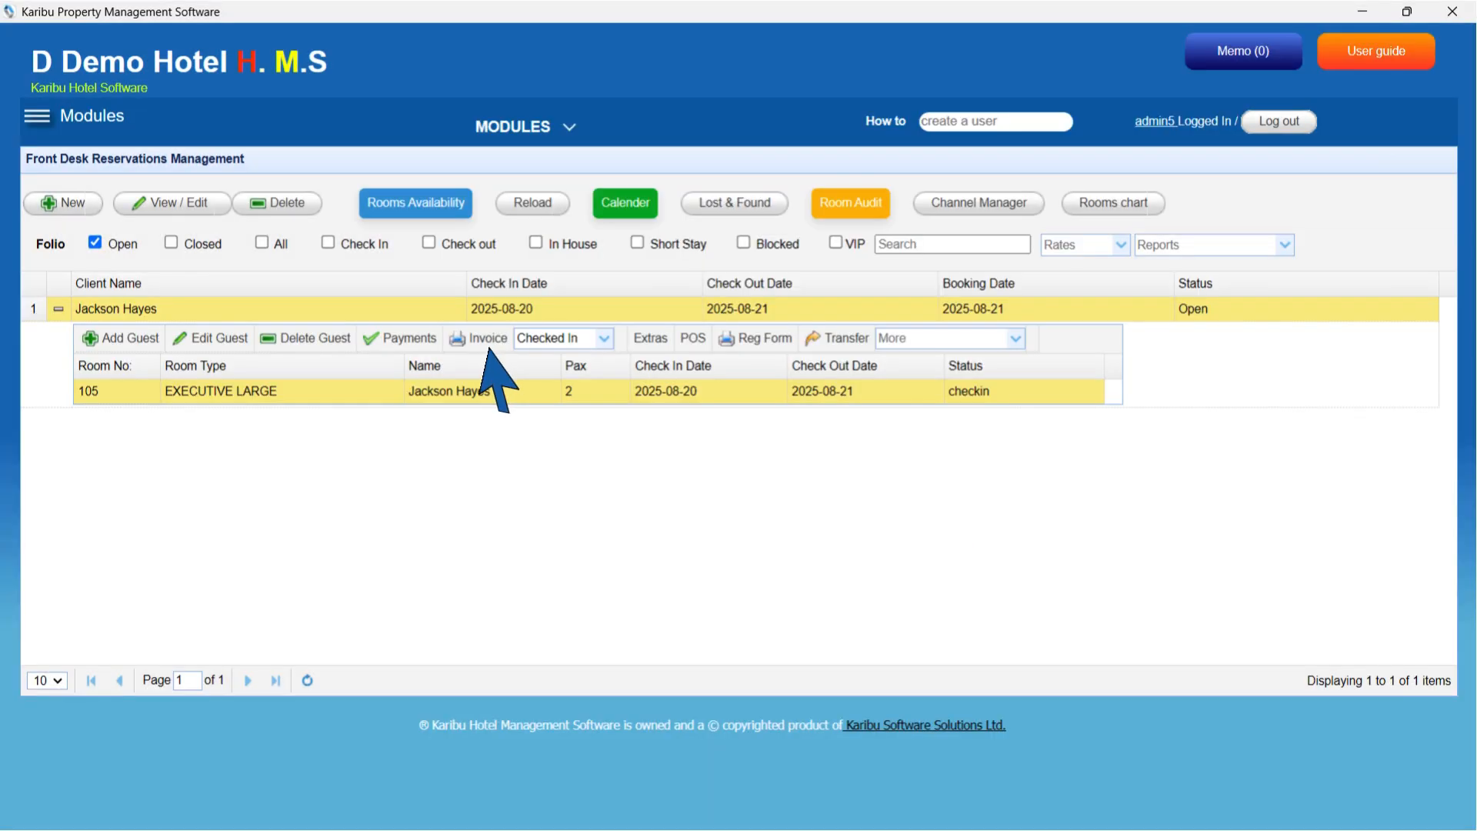
Step: Preview a detailed, customized invoice for the guest's folio covering 2025-08-20 to 2025-08-21
{"action": "left_click", "coordinate": [481, 338]}
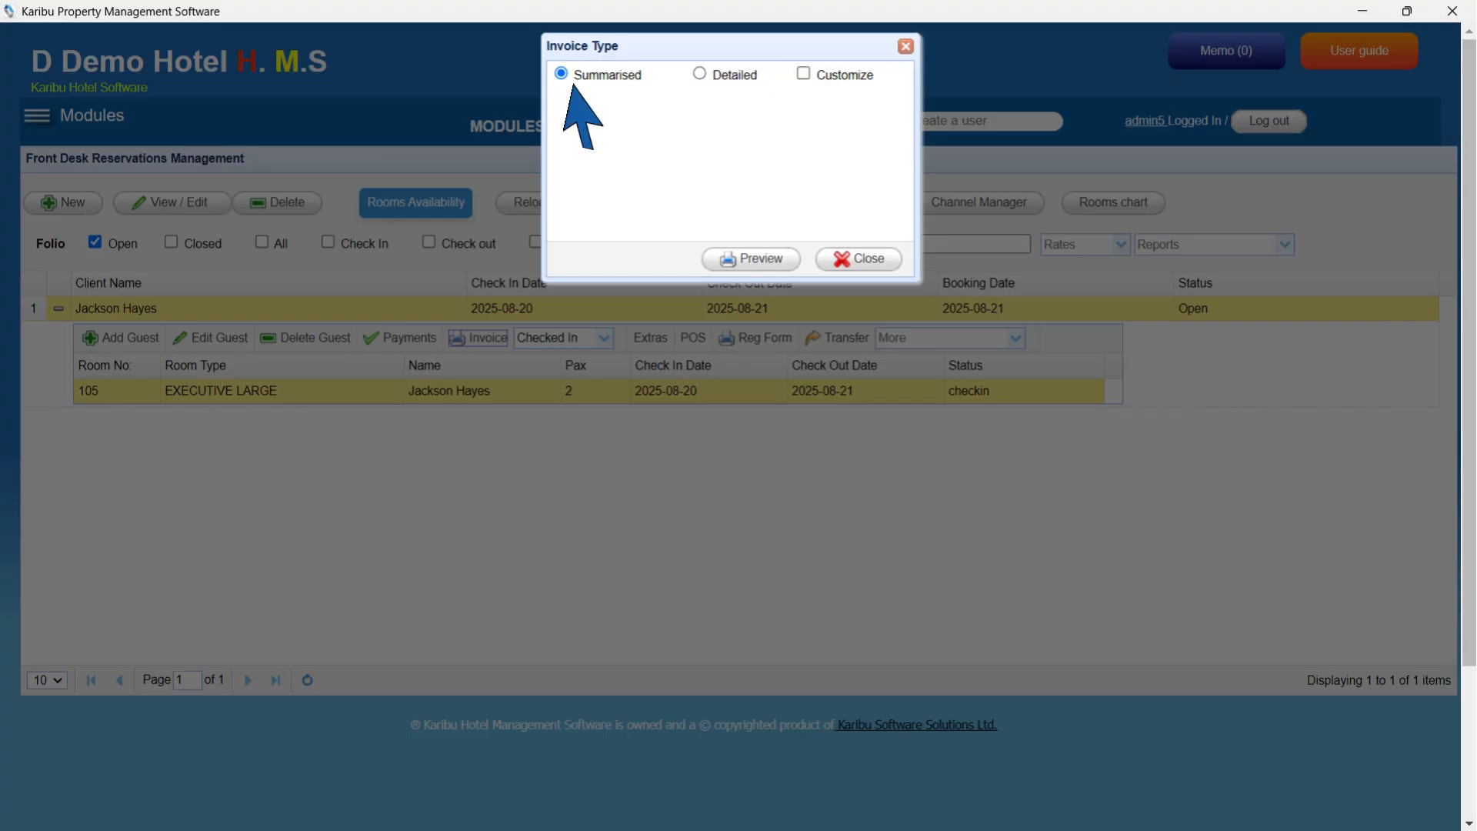
{"action": "left_click", "coordinate": [710, 85]}
{"action": "left_click", "coordinate": [812, 86]}
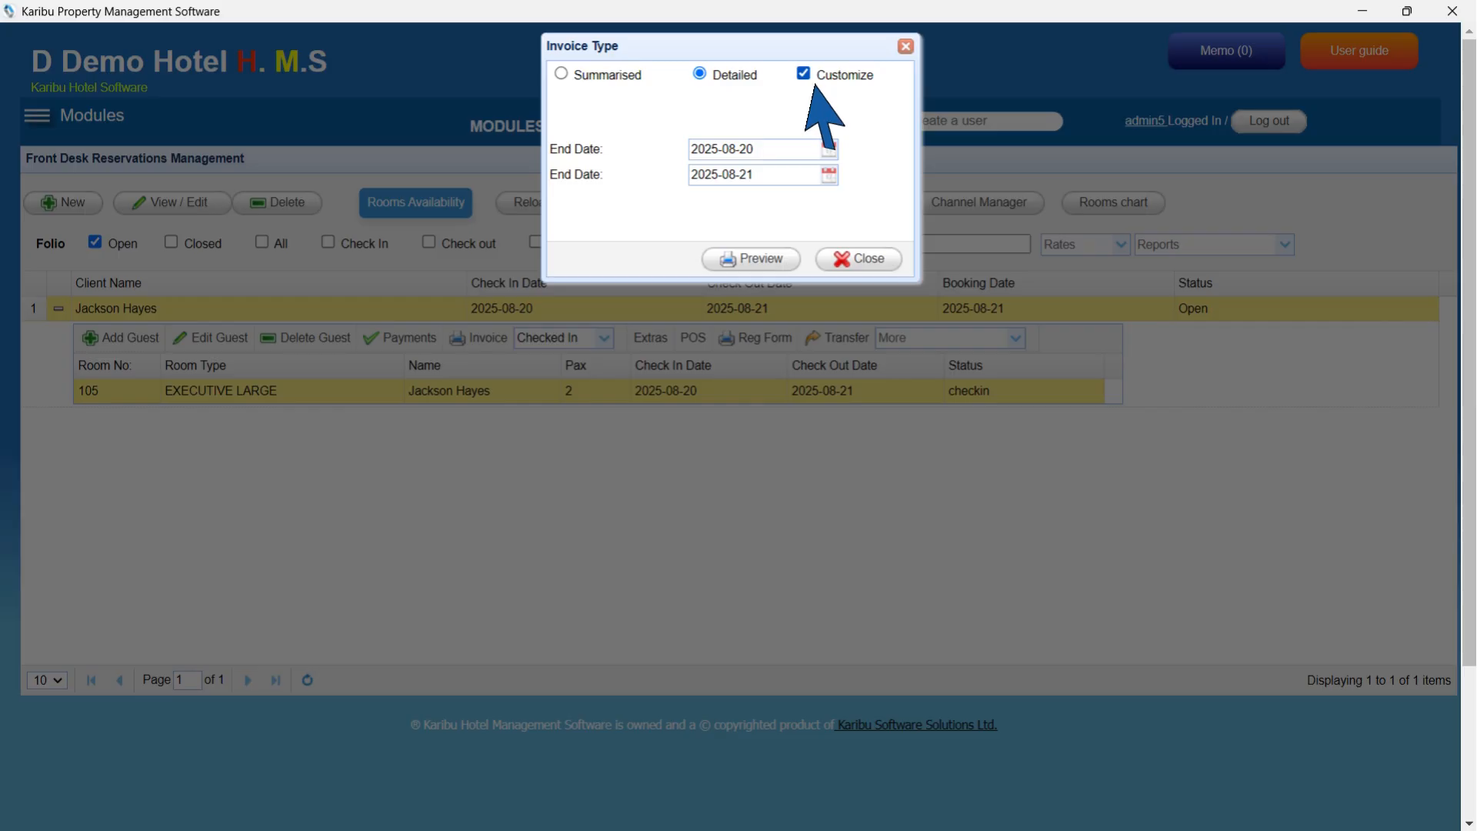
{"action": "left_click", "coordinate": [751, 261]}
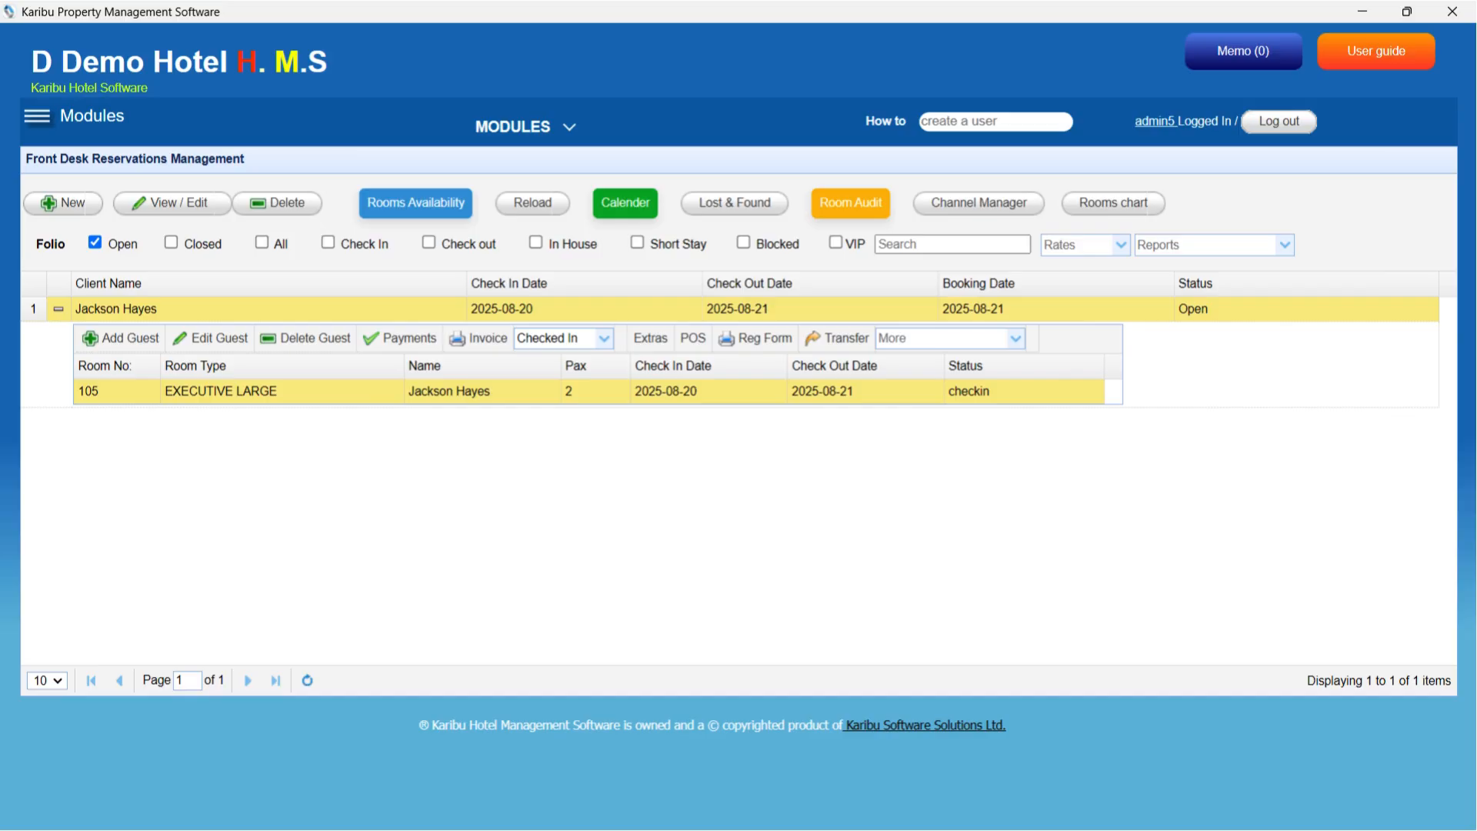
Step: Open the Accommodation Discount option for the guest's folio
{"action": "left_click", "coordinate": [1015, 339]}
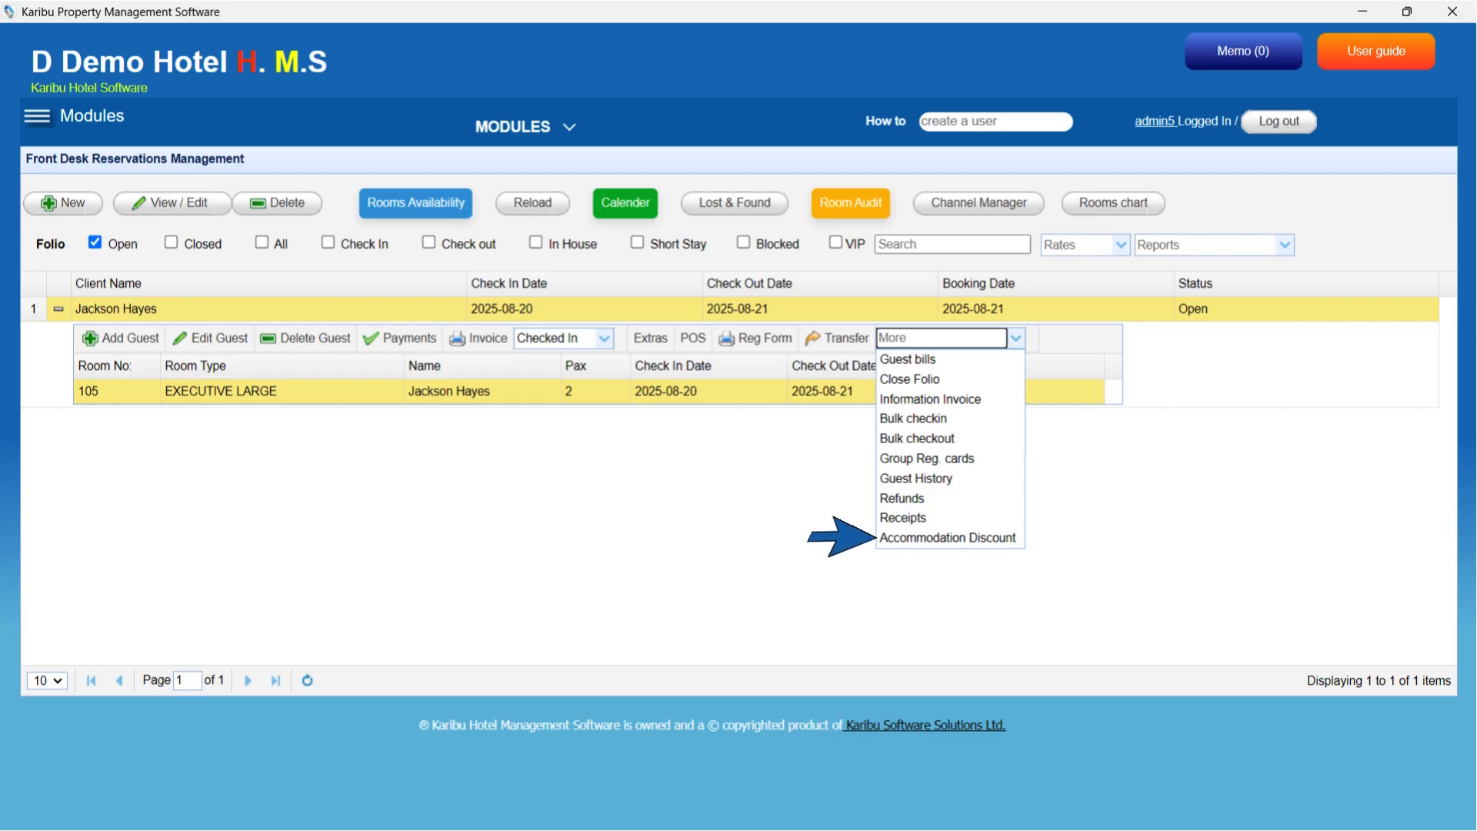
{"action": "left_click", "coordinate": [948, 537]}
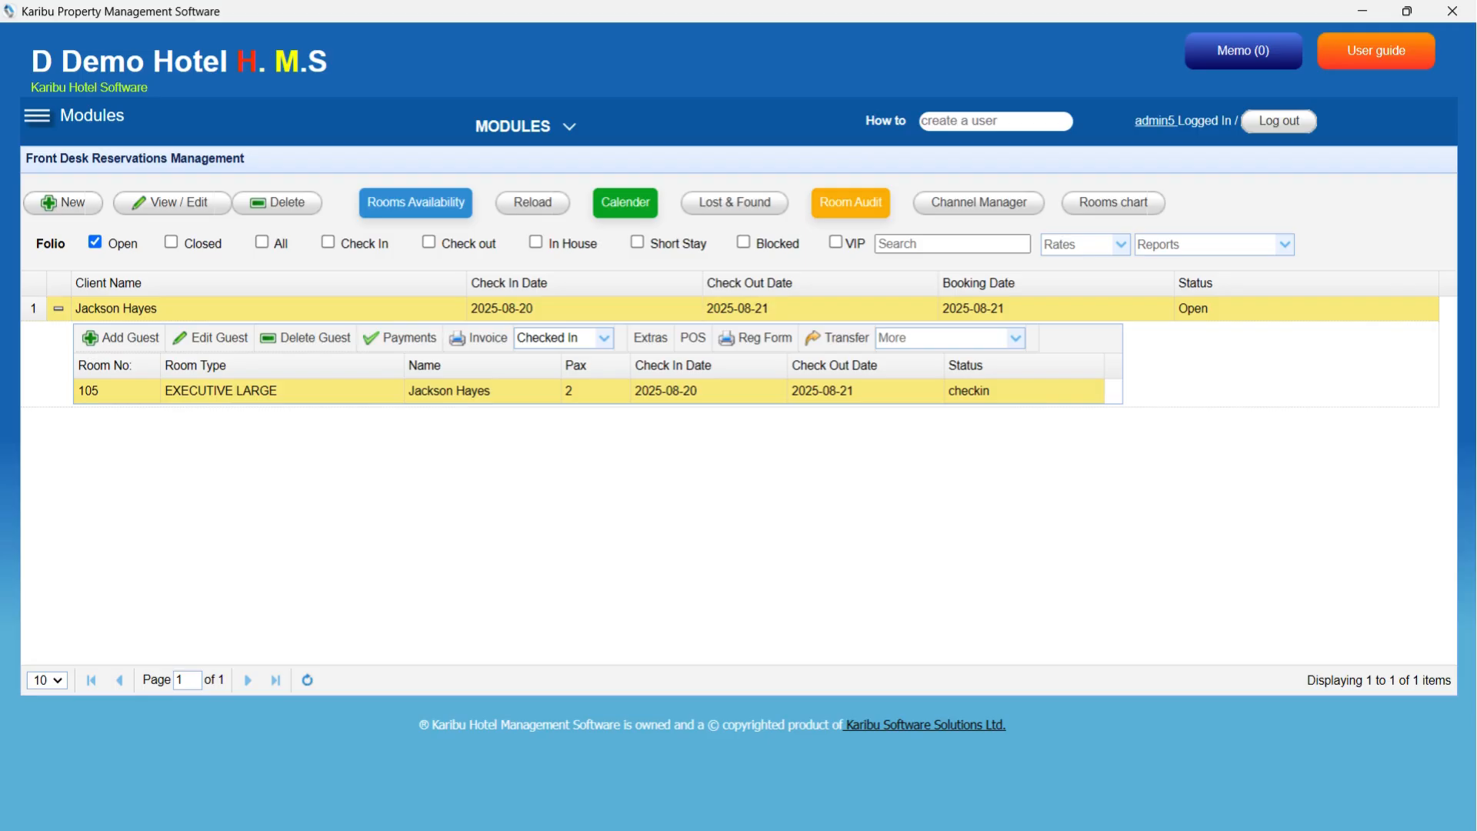
Step: Start a new payment on the guest's folio, dated 2025-08-21, into the Cash at Hand (XX) account
{"action": "left_click", "coordinate": [402, 337]}
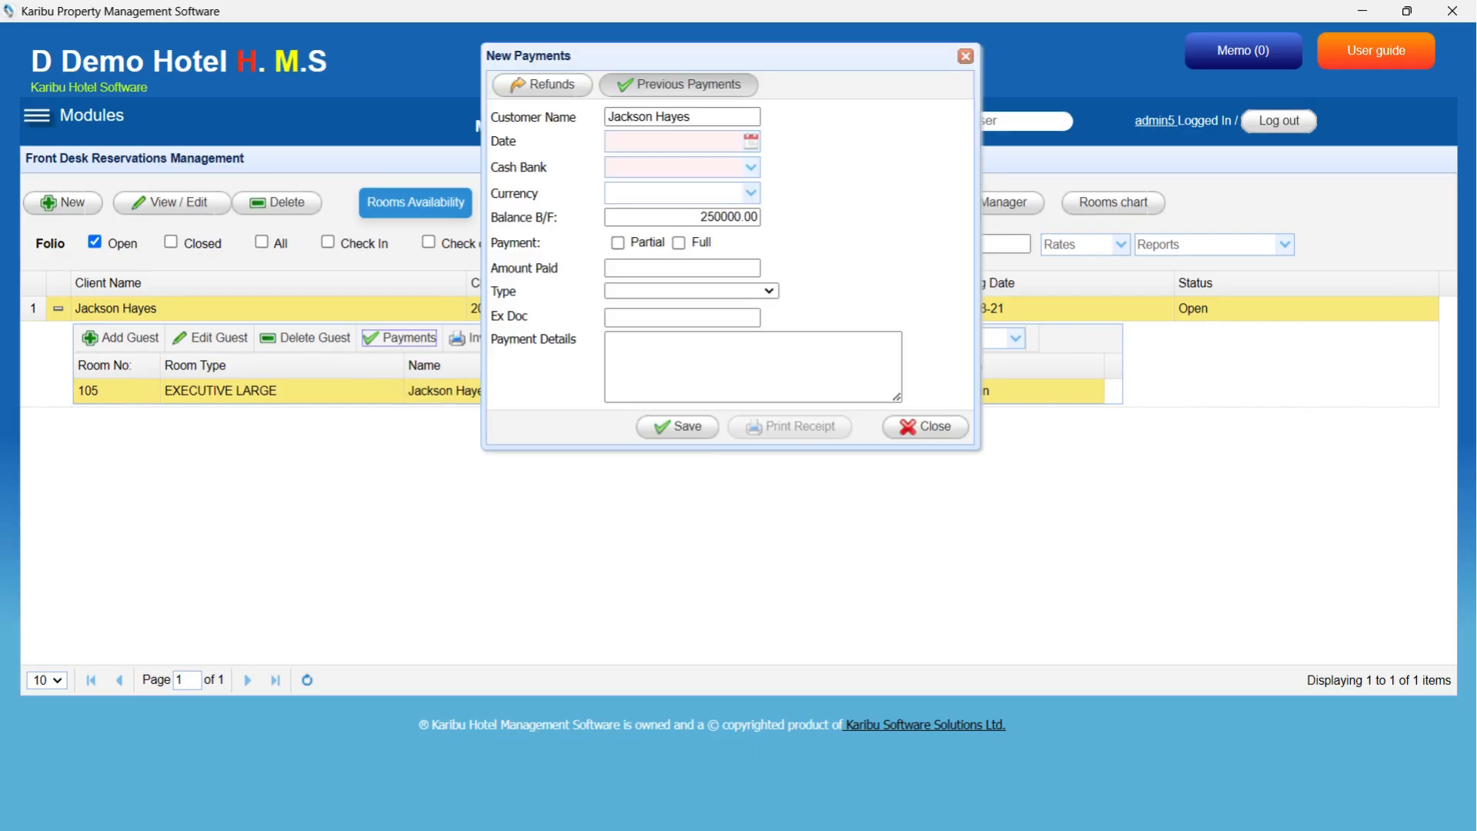
{"action": "left_click", "coordinate": [752, 142]}
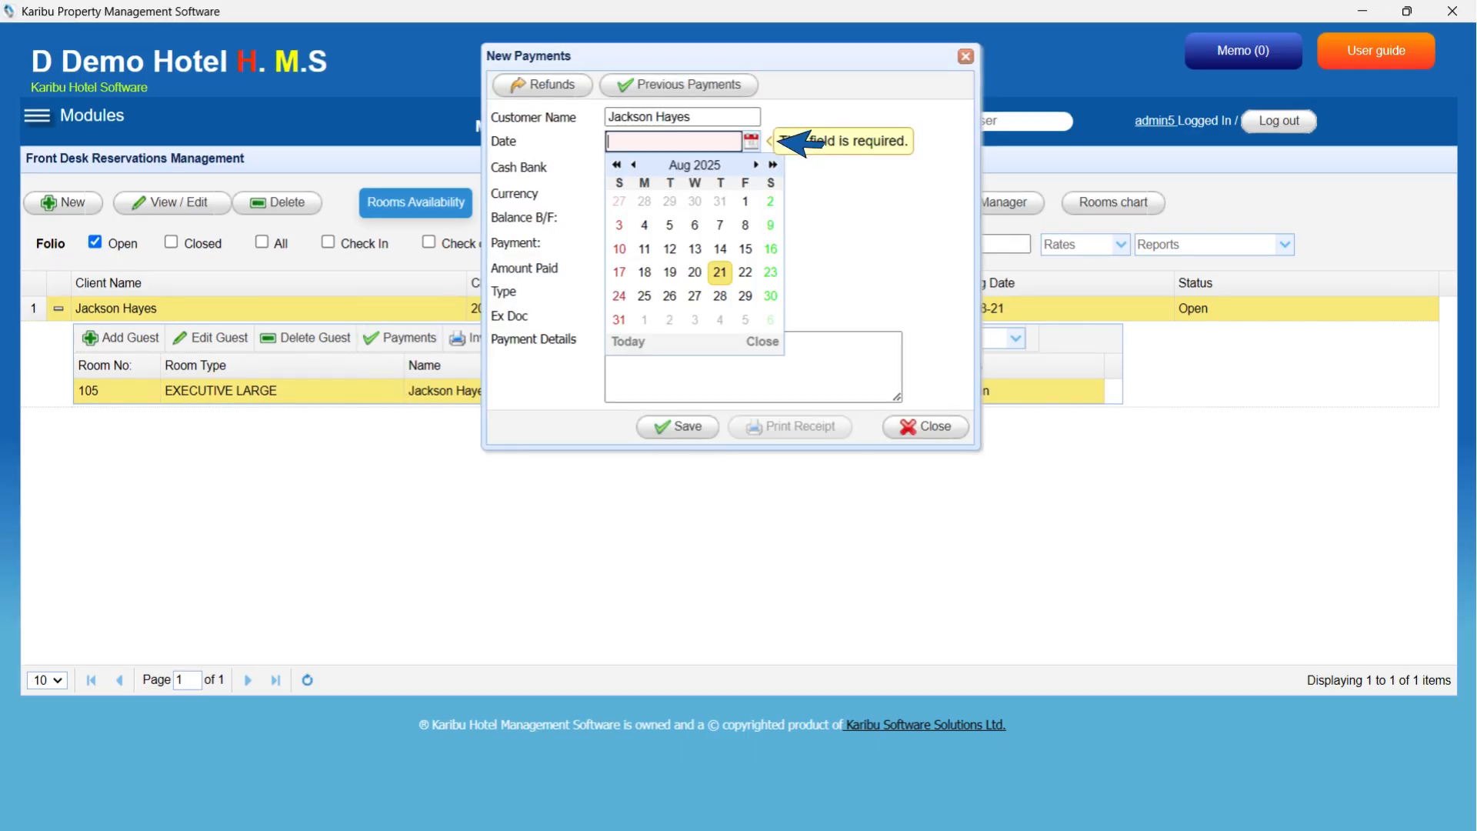
{"action": "left_click", "coordinate": [720, 273]}
{"action": "left_click", "coordinate": [751, 167]}
{"action": "left_click", "coordinate": [659, 229]}
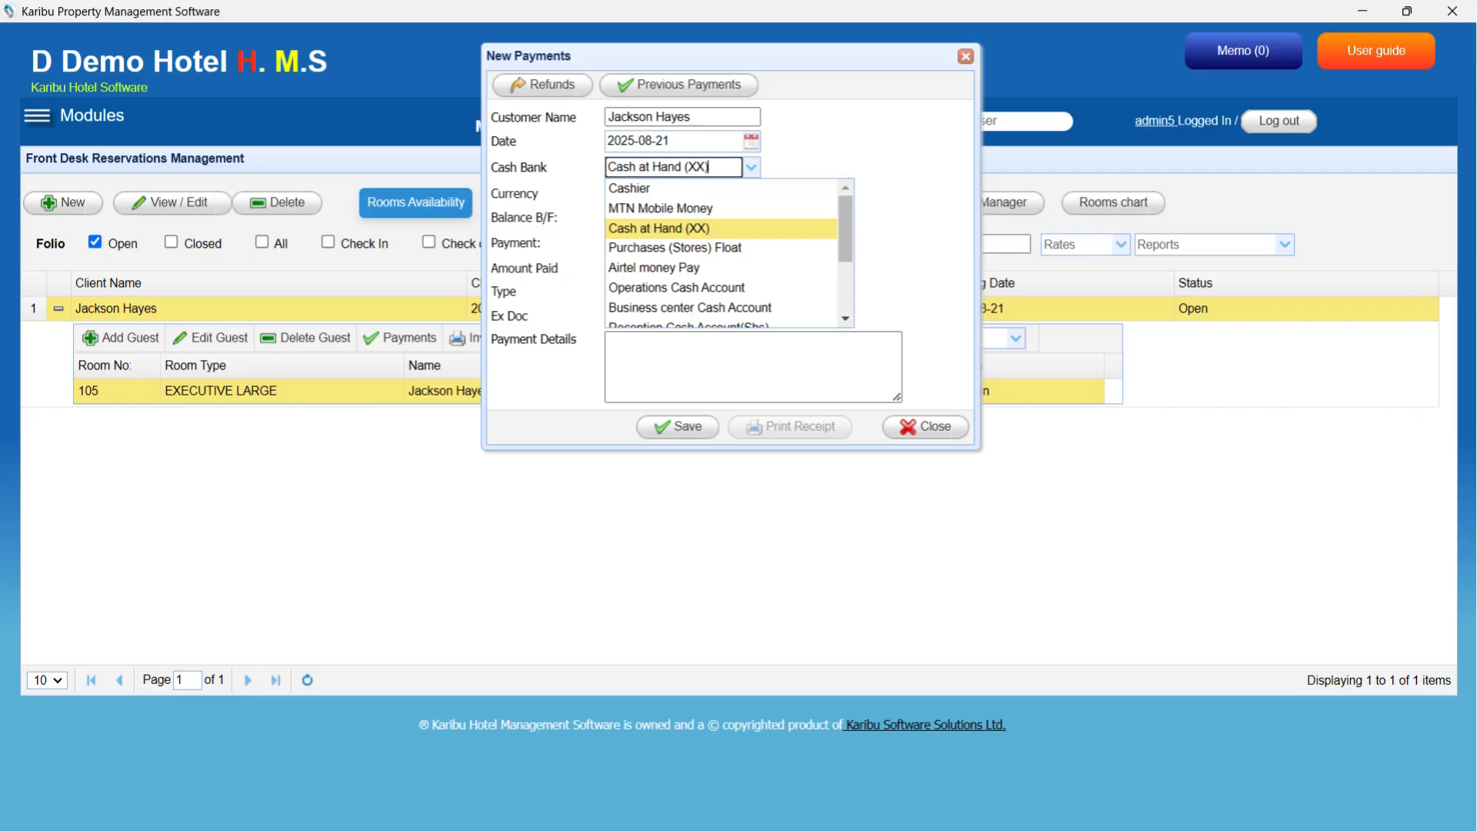
Step: Save a full cash payment of 250000 UGX with Ex Doc 234 and details "Payment for accomodation", and print its receipt
{"action": "left_click", "coordinate": [618, 243]}
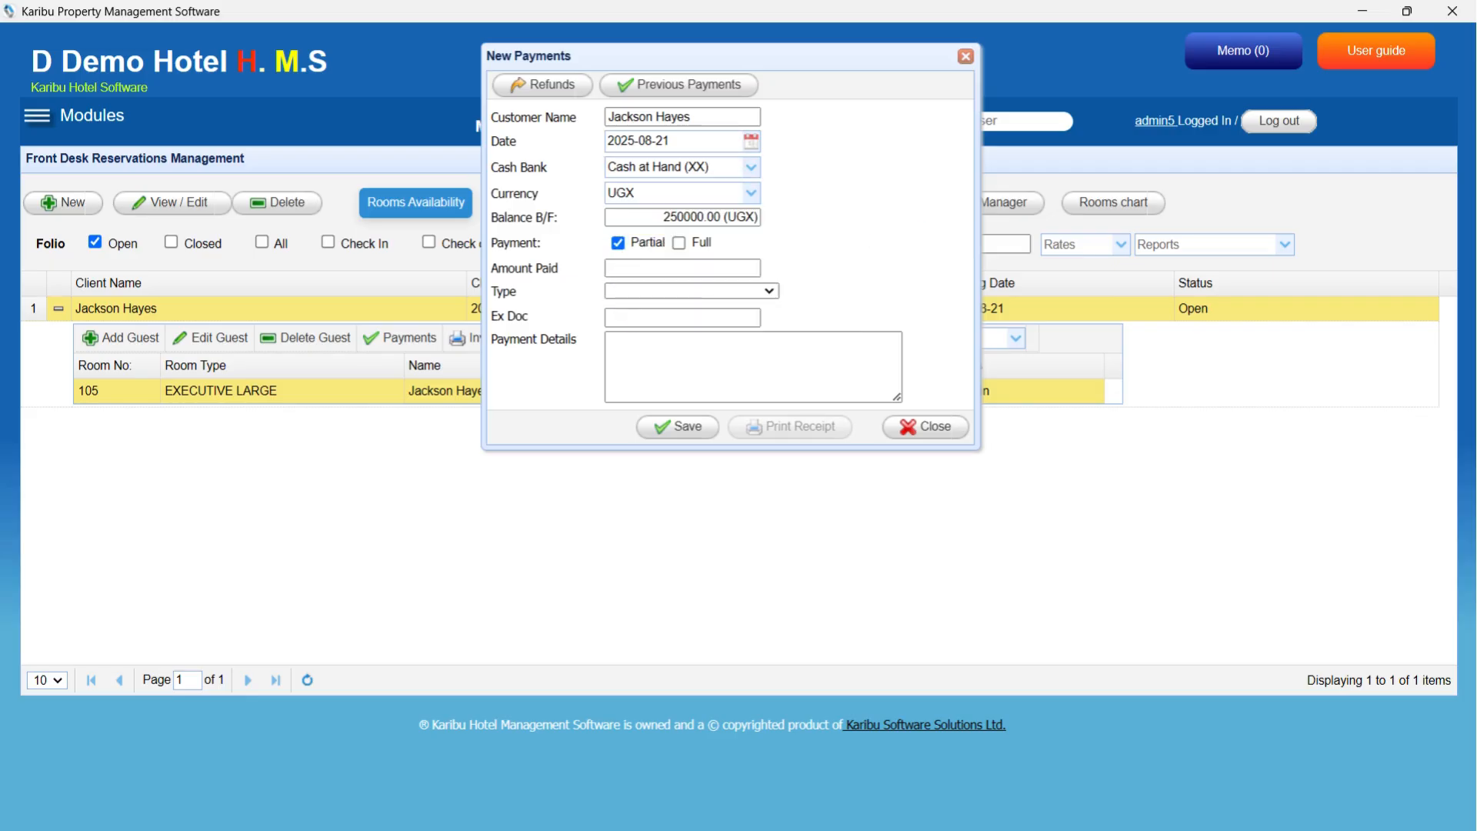
{"action": "left_click", "coordinate": [679, 243]}
{"action": "left_click", "coordinate": [769, 290]}
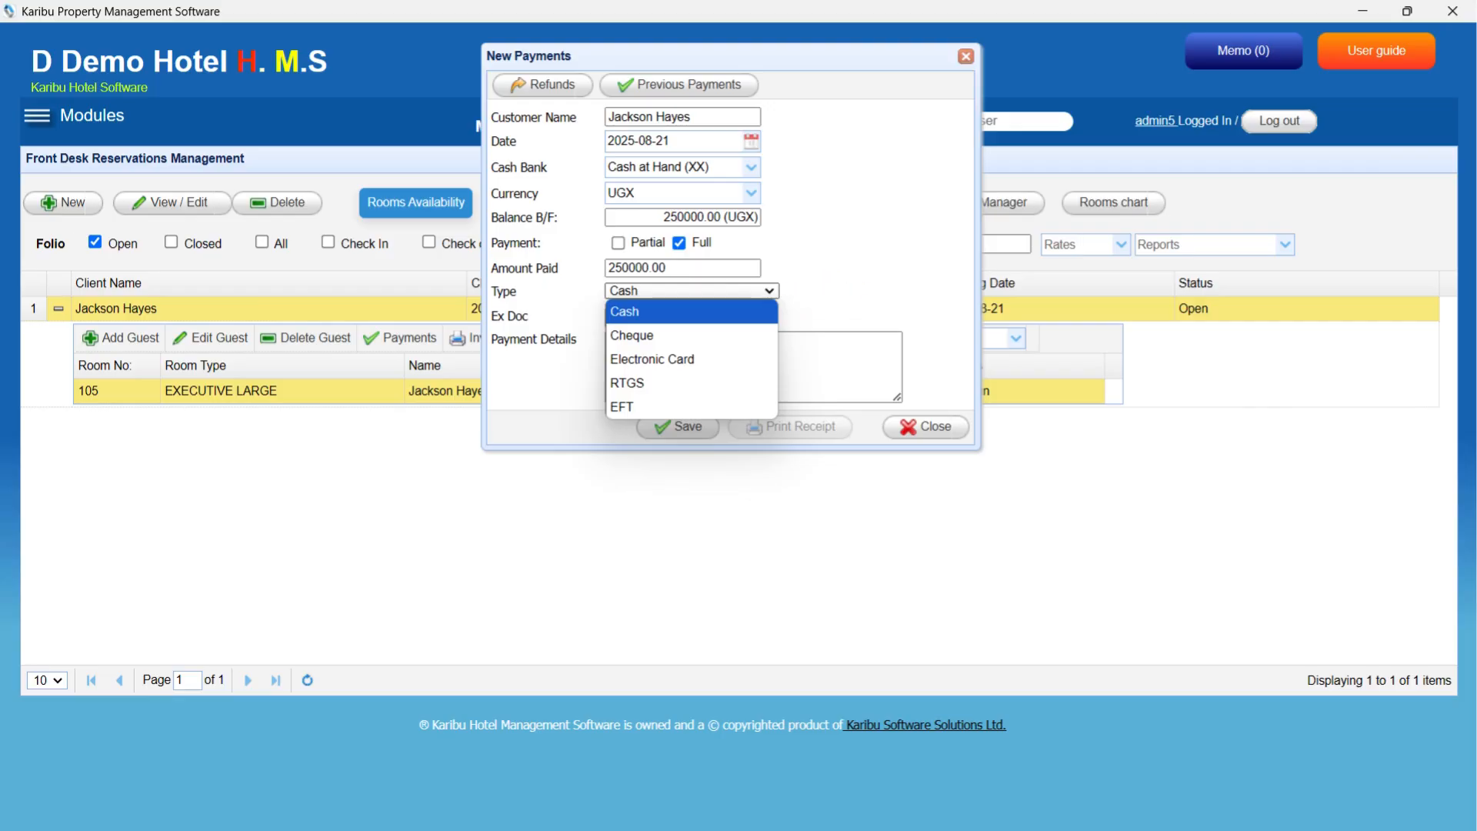
{"action": "left_click", "coordinate": [624, 312]}
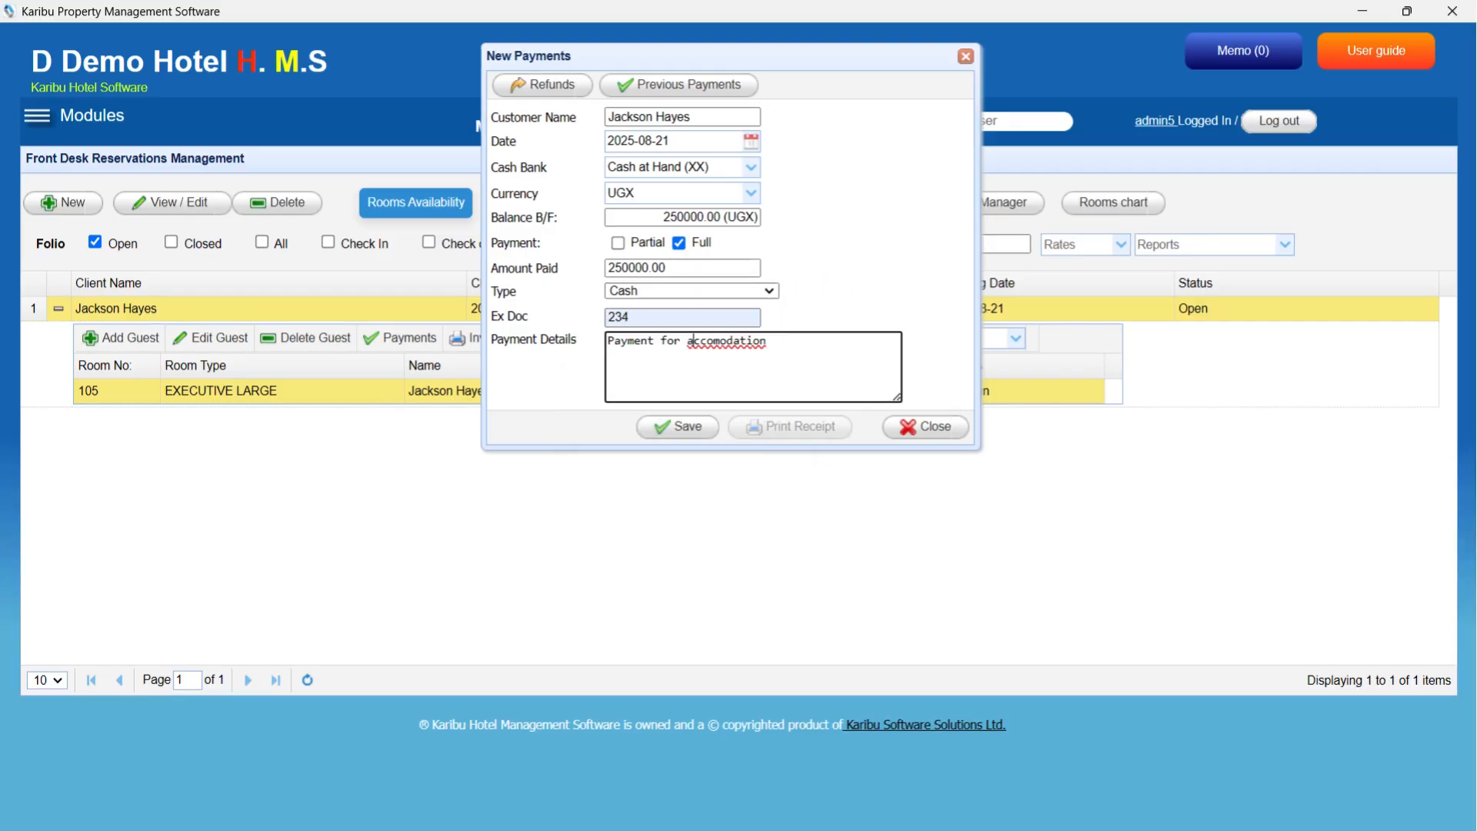
{"action": "left_click", "coordinate": [677, 426]}
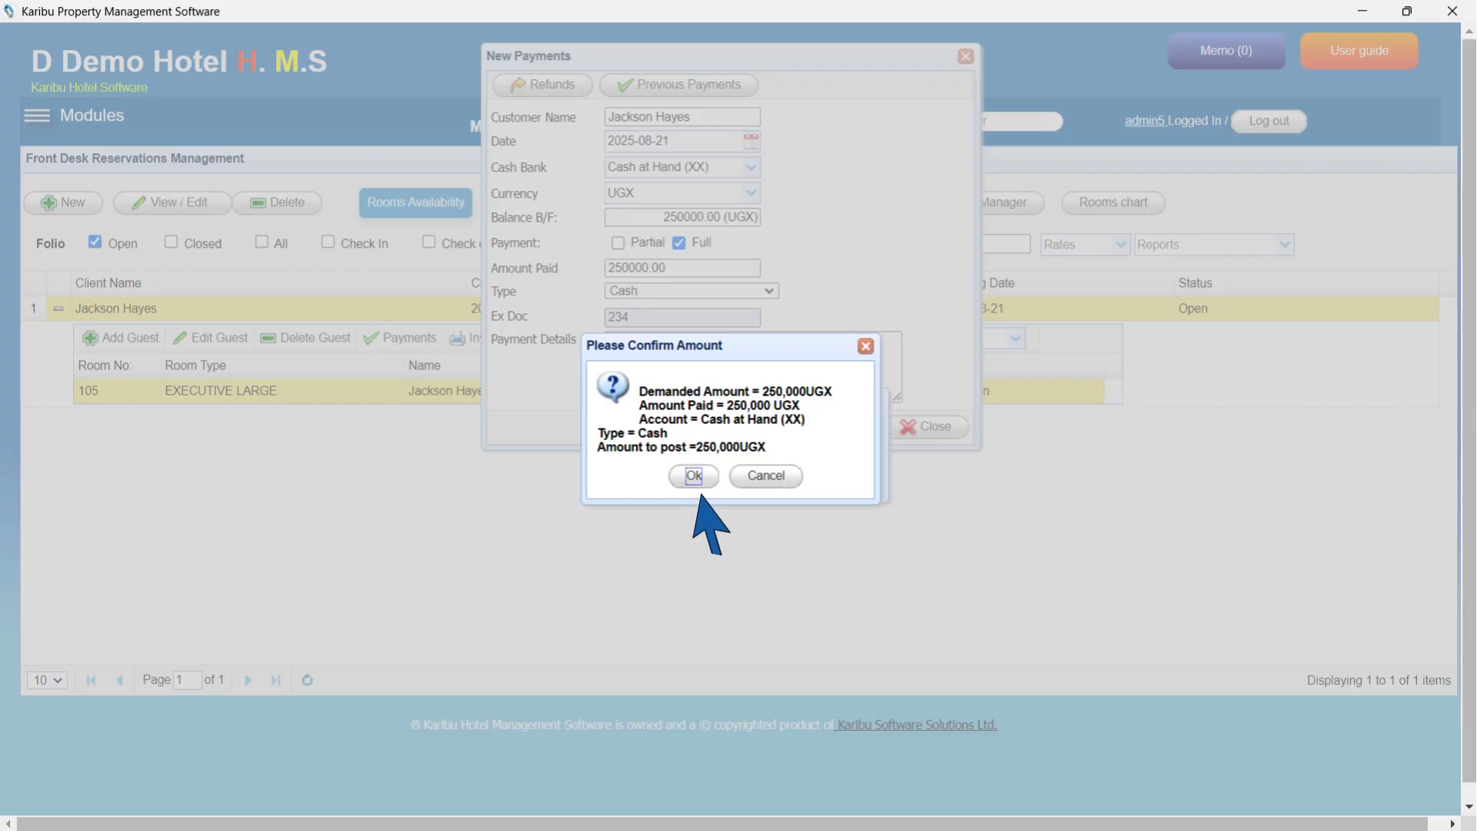
{"action": "left_click", "coordinate": [696, 477]}
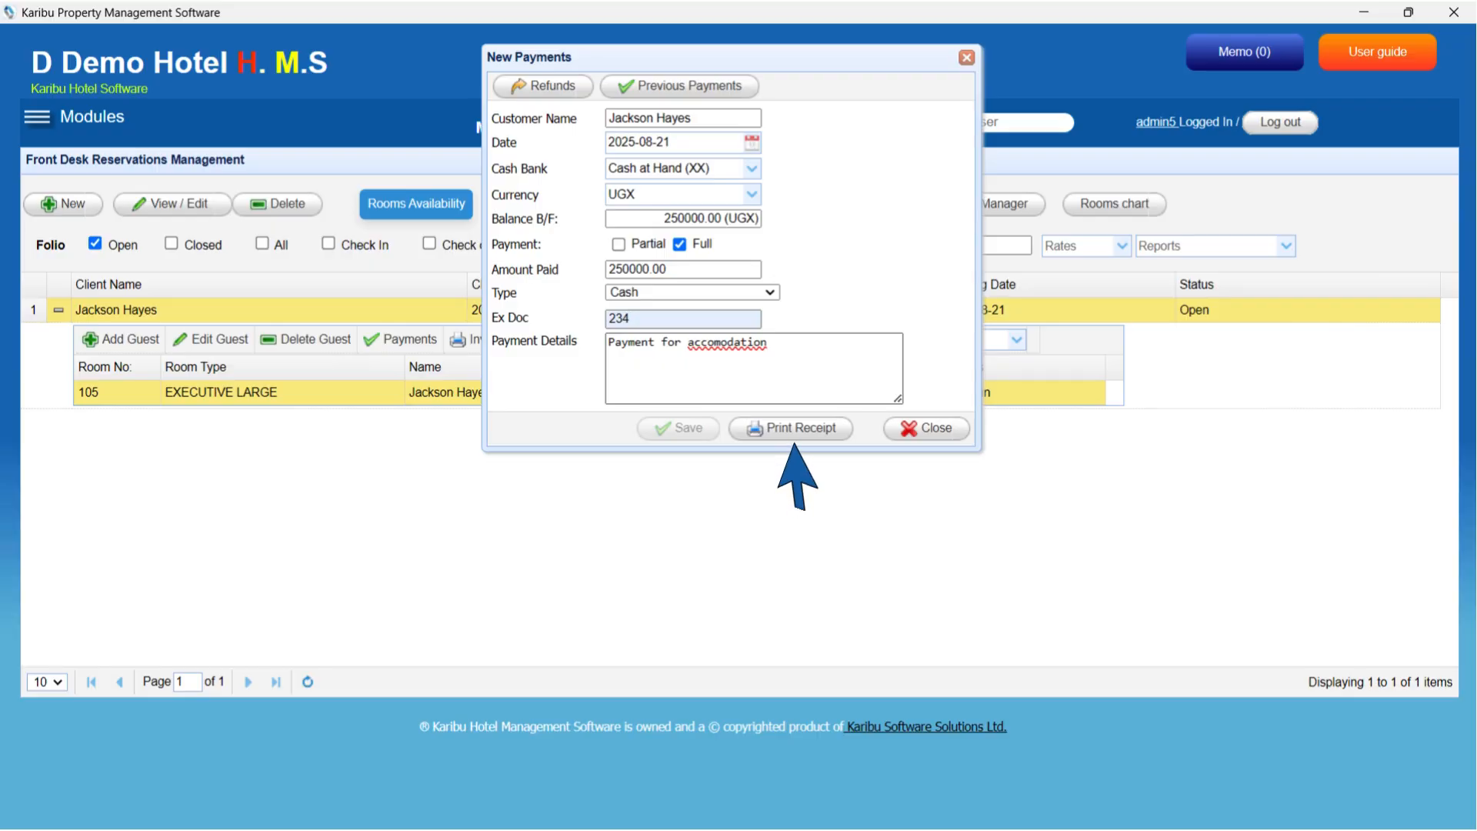
{"action": "left_click", "coordinate": [790, 428]}
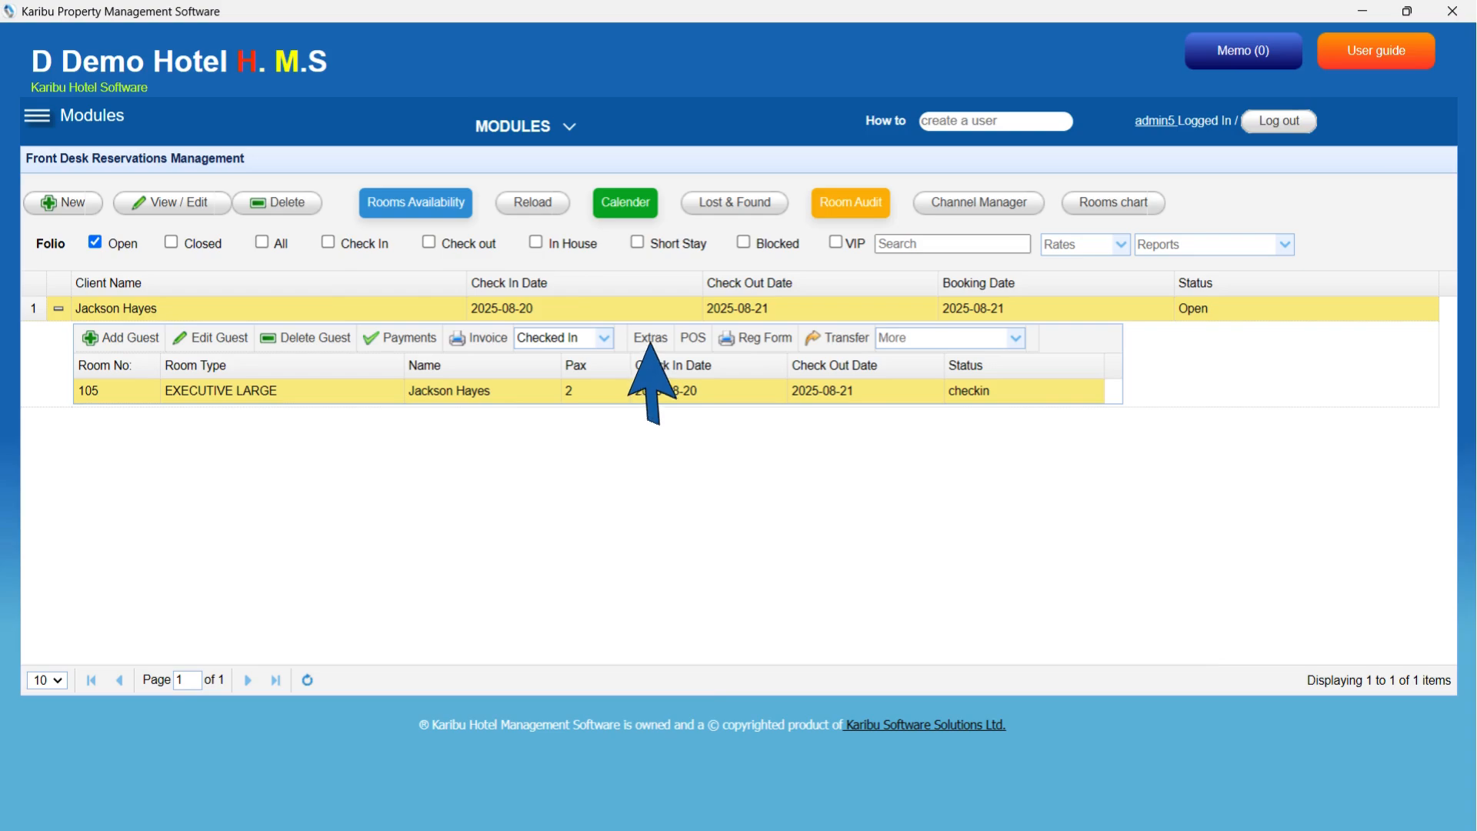
Step: Add a new additional service named "Extra Bed" for room 105 to the folio's extras
{"action": "left_click", "coordinate": [650, 338]}
{"action": "left_click", "coordinate": [380, 268]}
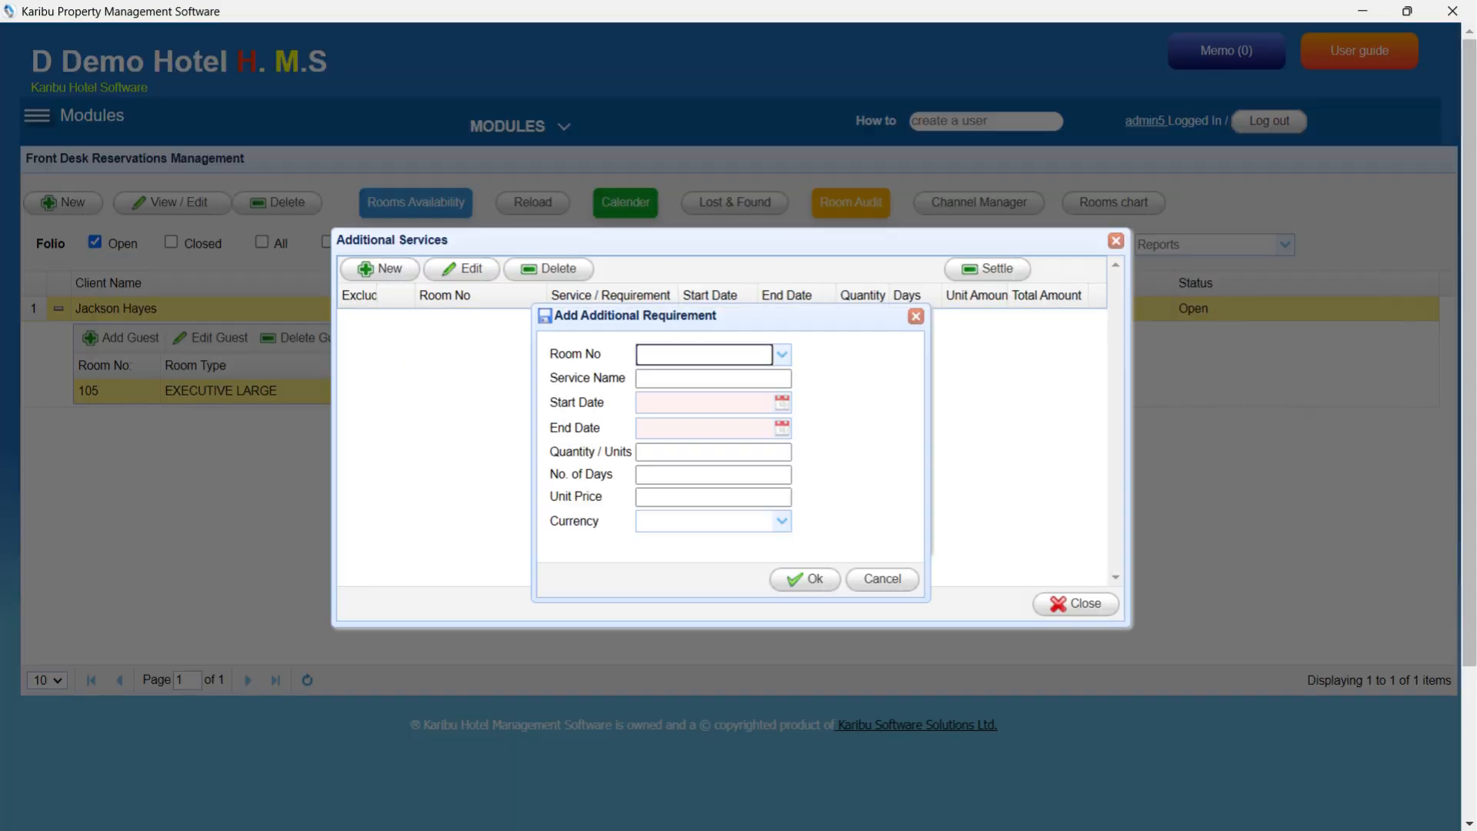
{"action": "left_click", "coordinate": [781, 355]}
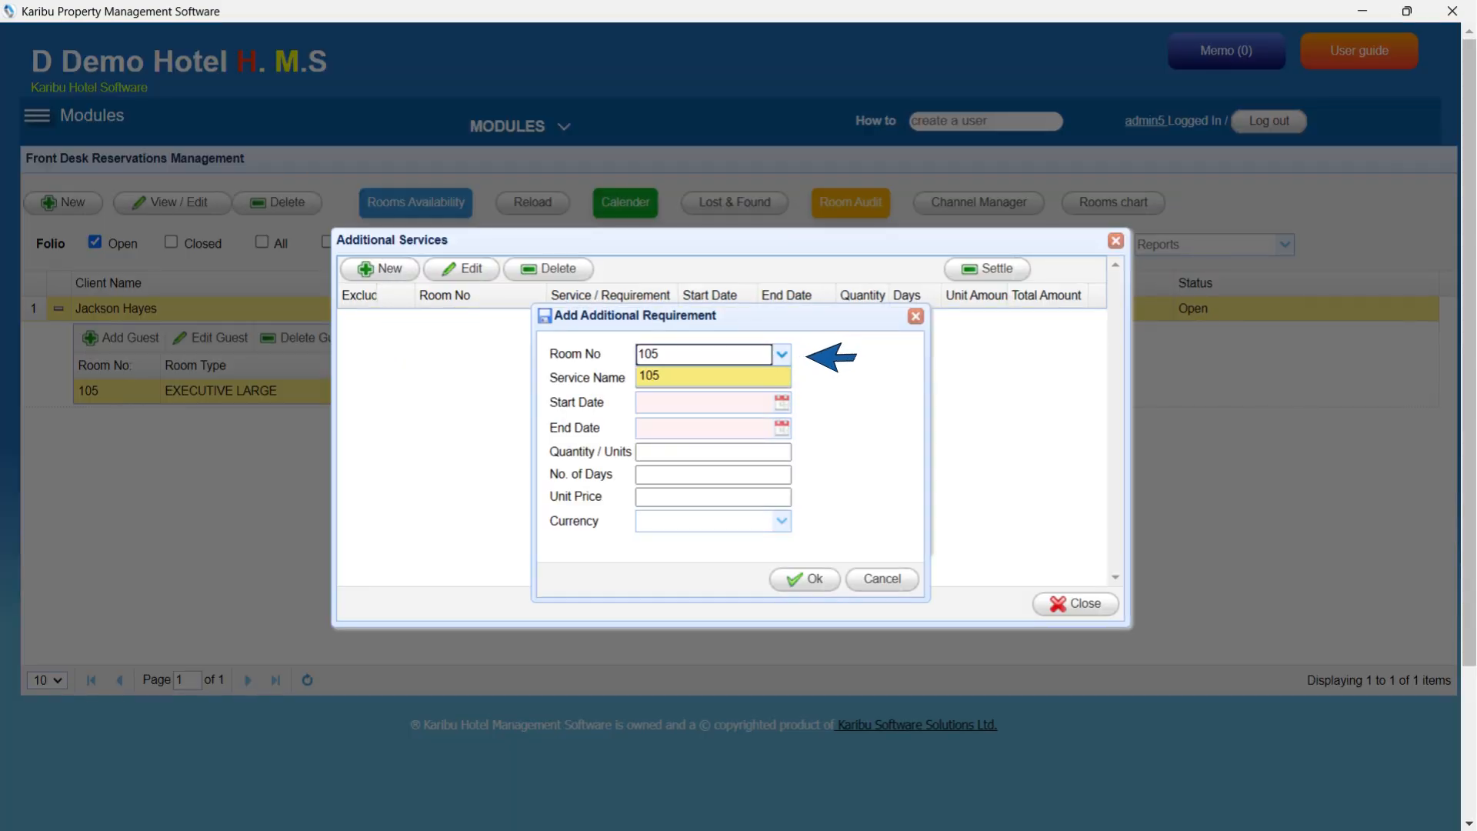
{"action": "left_click", "coordinate": [704, 376]}
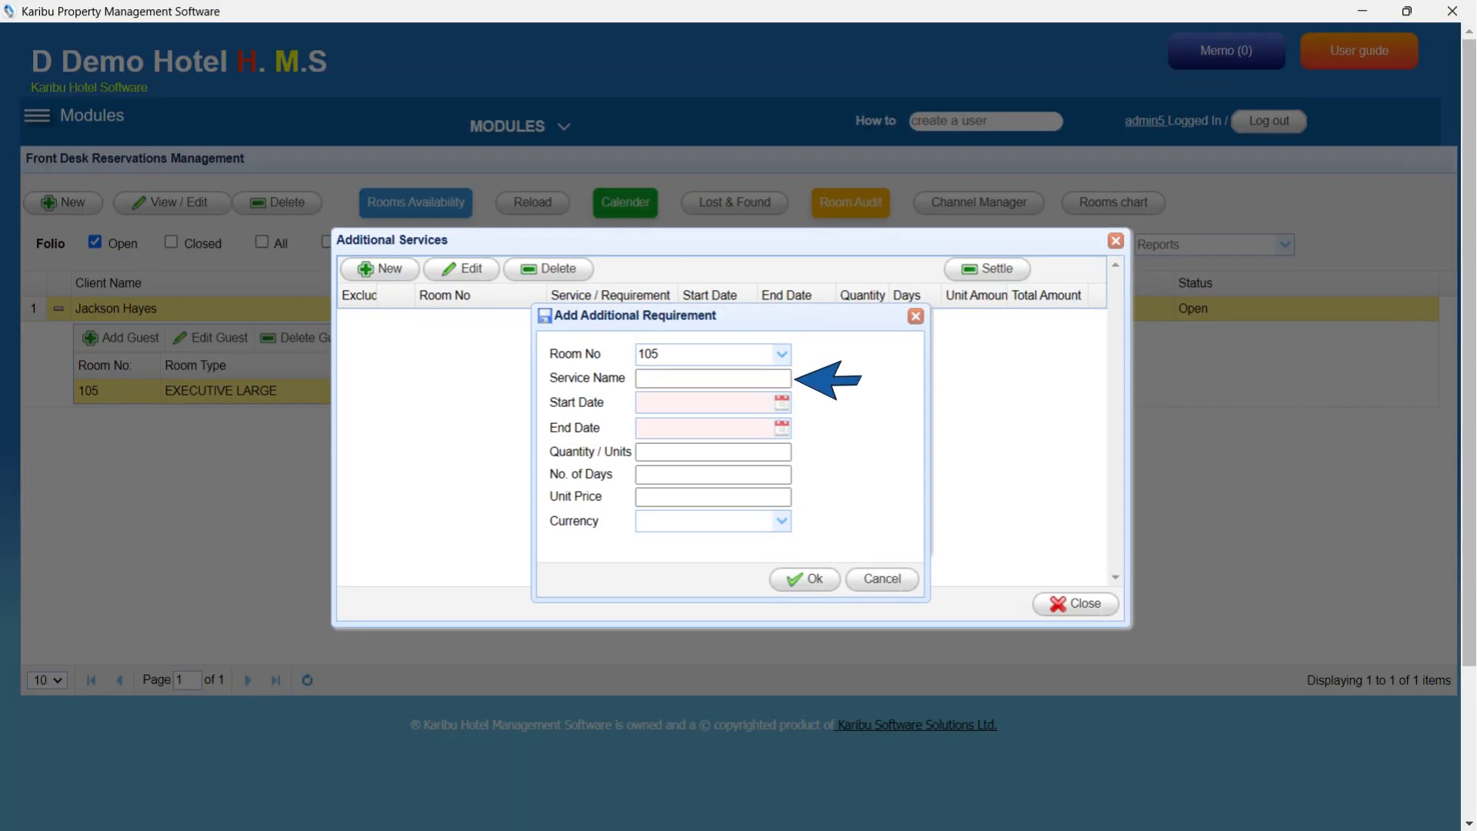
{"action": "left_click", "coordinate": [713, 379]}
{"action": "type", "text": "Extra Bed"}
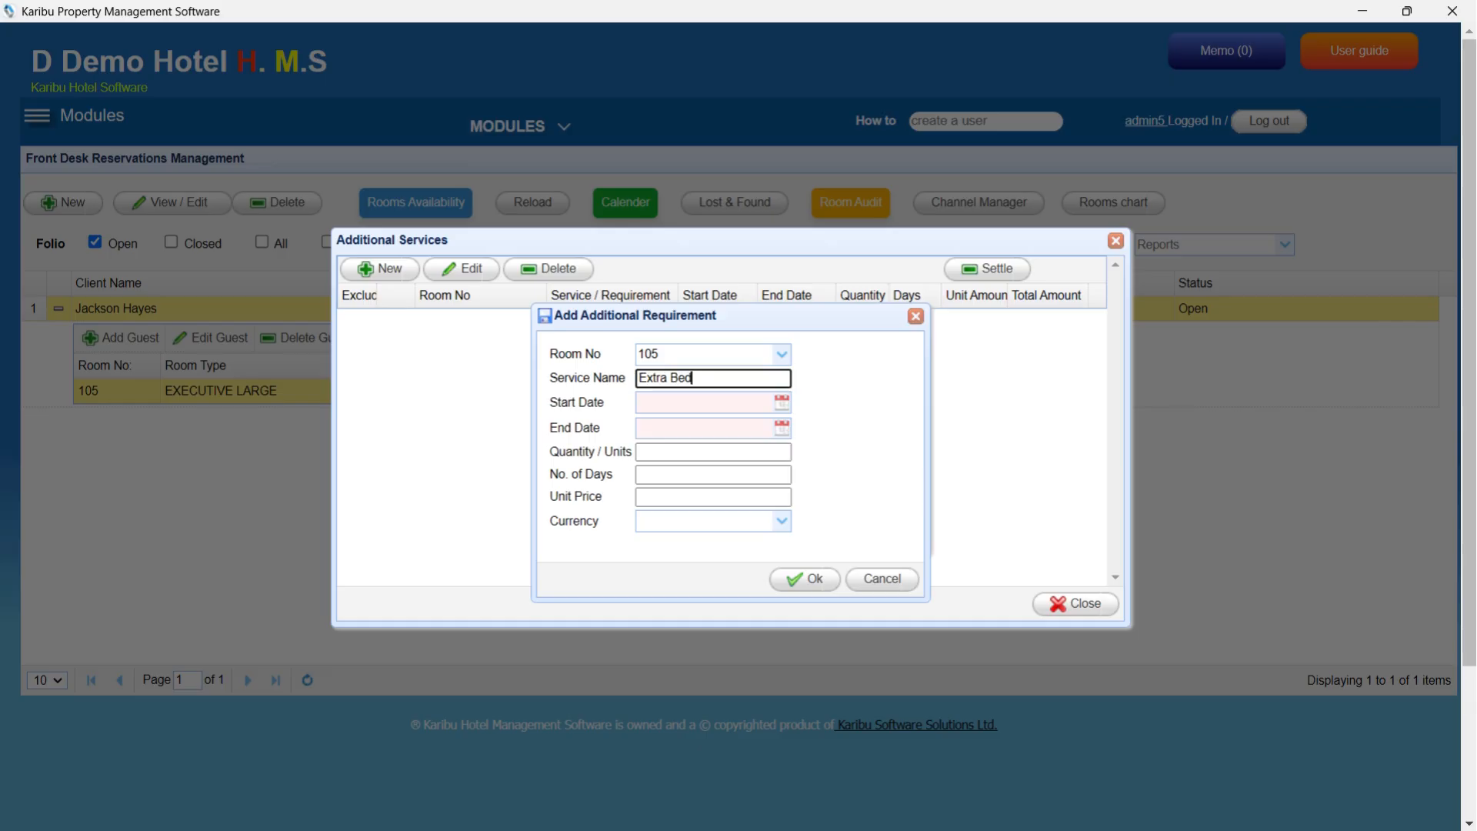
Step: Set the extra bed to 8/21/2025 for both dates, quantity 1, 1 day and unit price 20000 UGX, save it and close the extras
{"action": "left_click", "coordinate": [781, 402]}
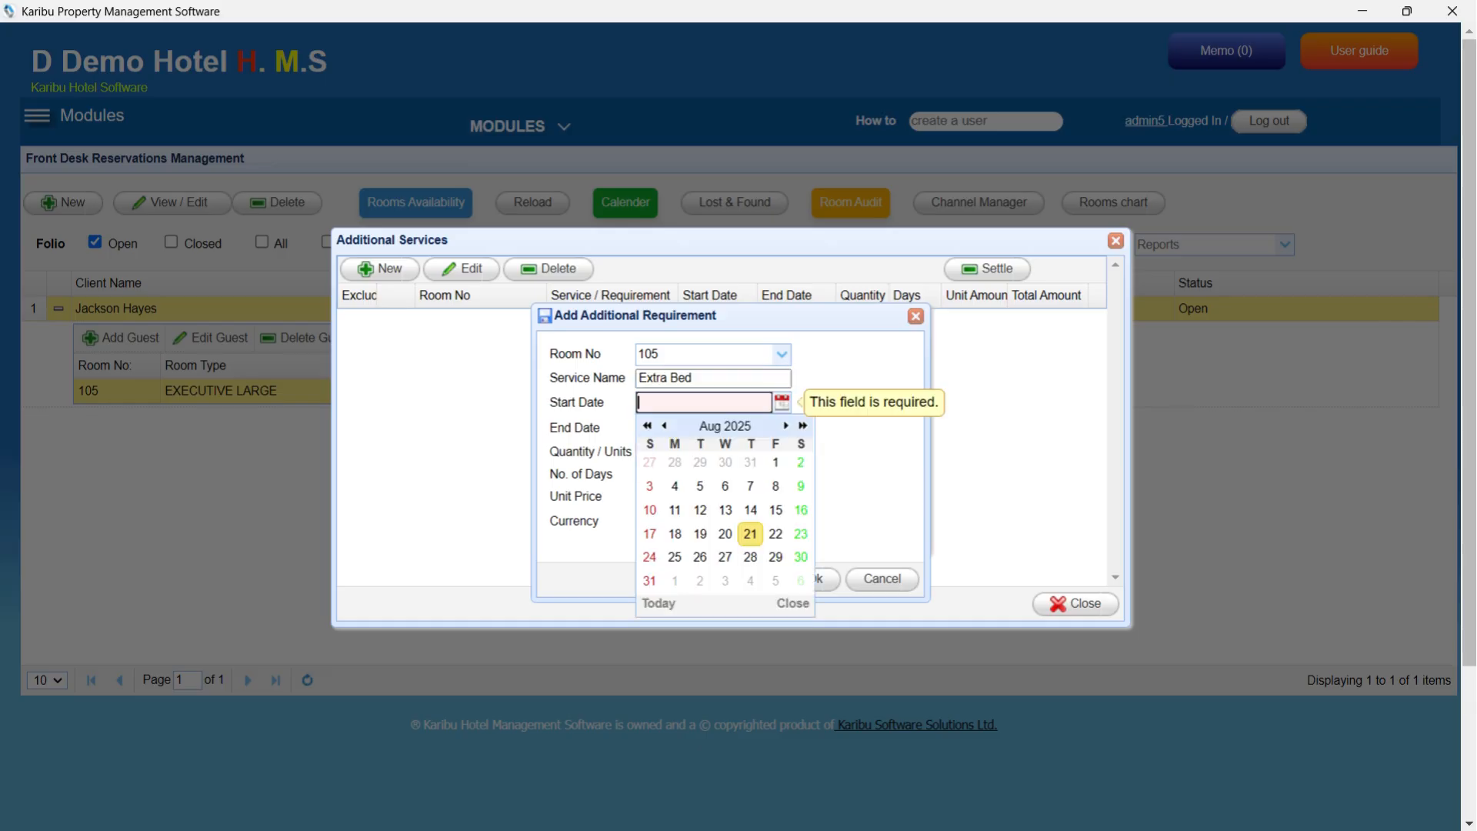
{"action": "left_click", "coordinate": [750, 534]}
{"action": "left_click", "coordinate": [781, 427]}
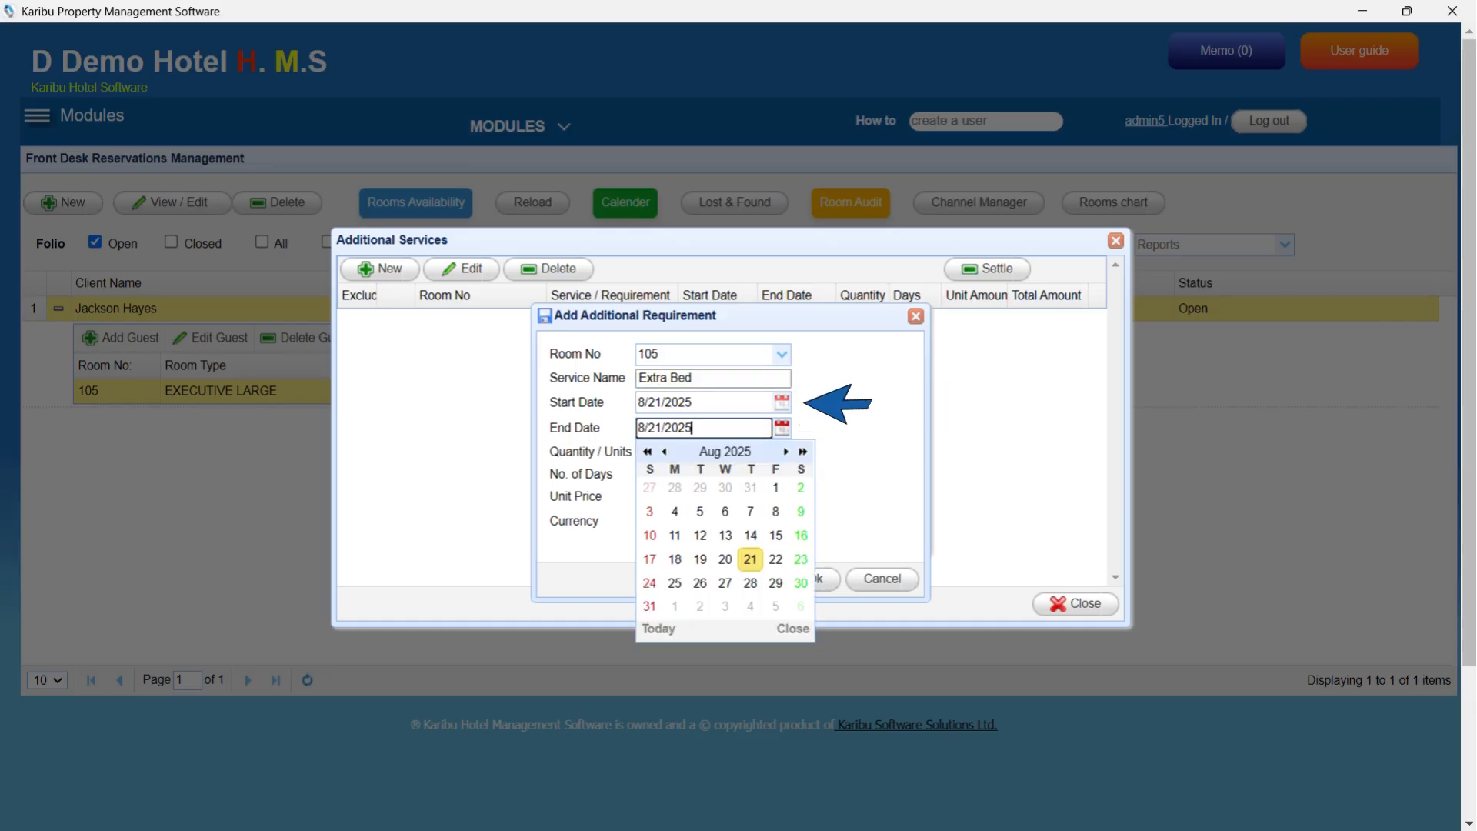
{"action": "left_click", "coordinate": [750, 559]}
{"action": "left_click", "coordinate": [712, 452]}
{"action": "type", "text": "1"}
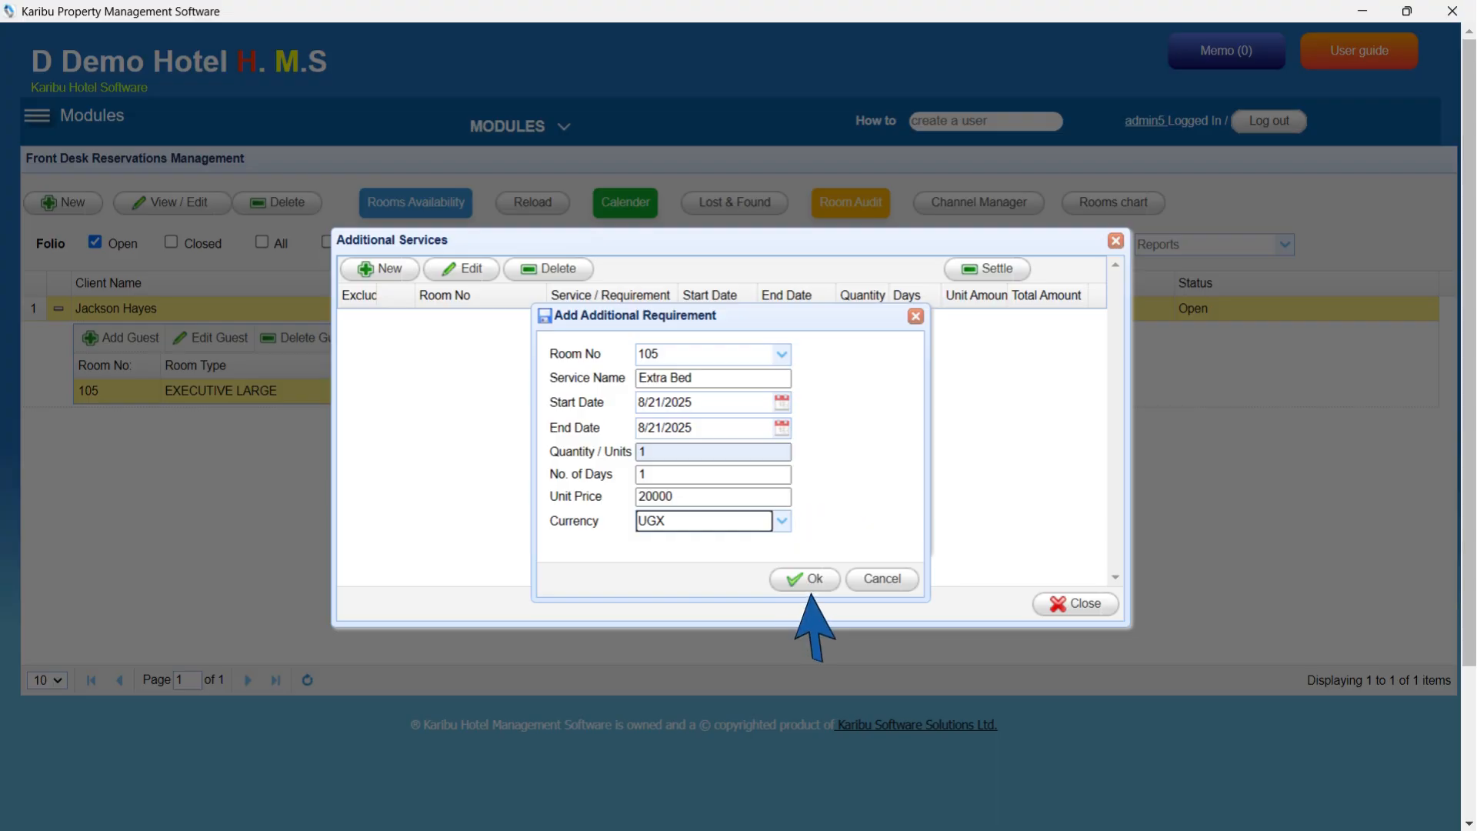
{"action": "left_click", "coordinate": [805, 579]}
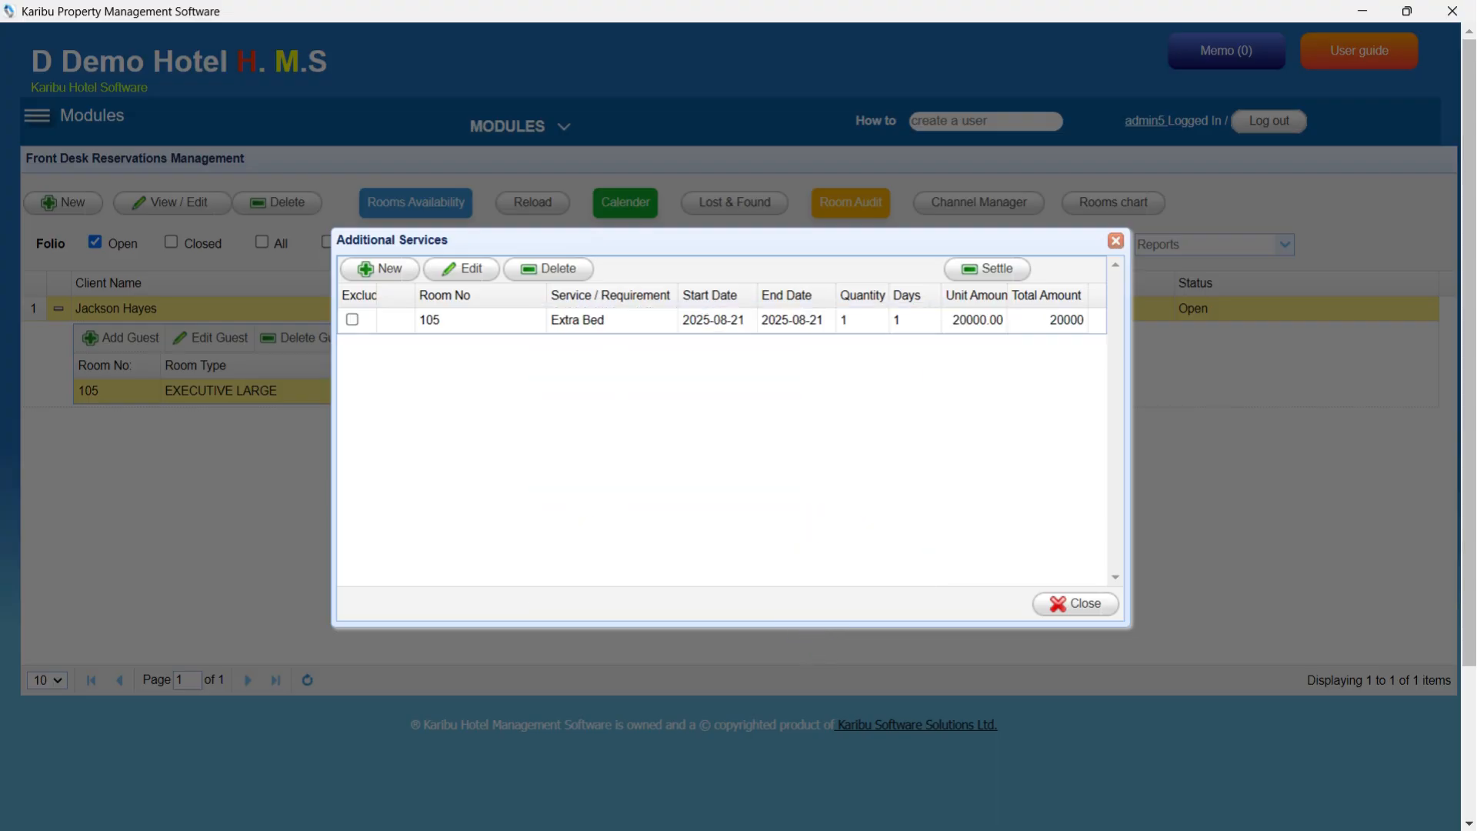
{"action": "left_click", "coordinate": [579, 320]}
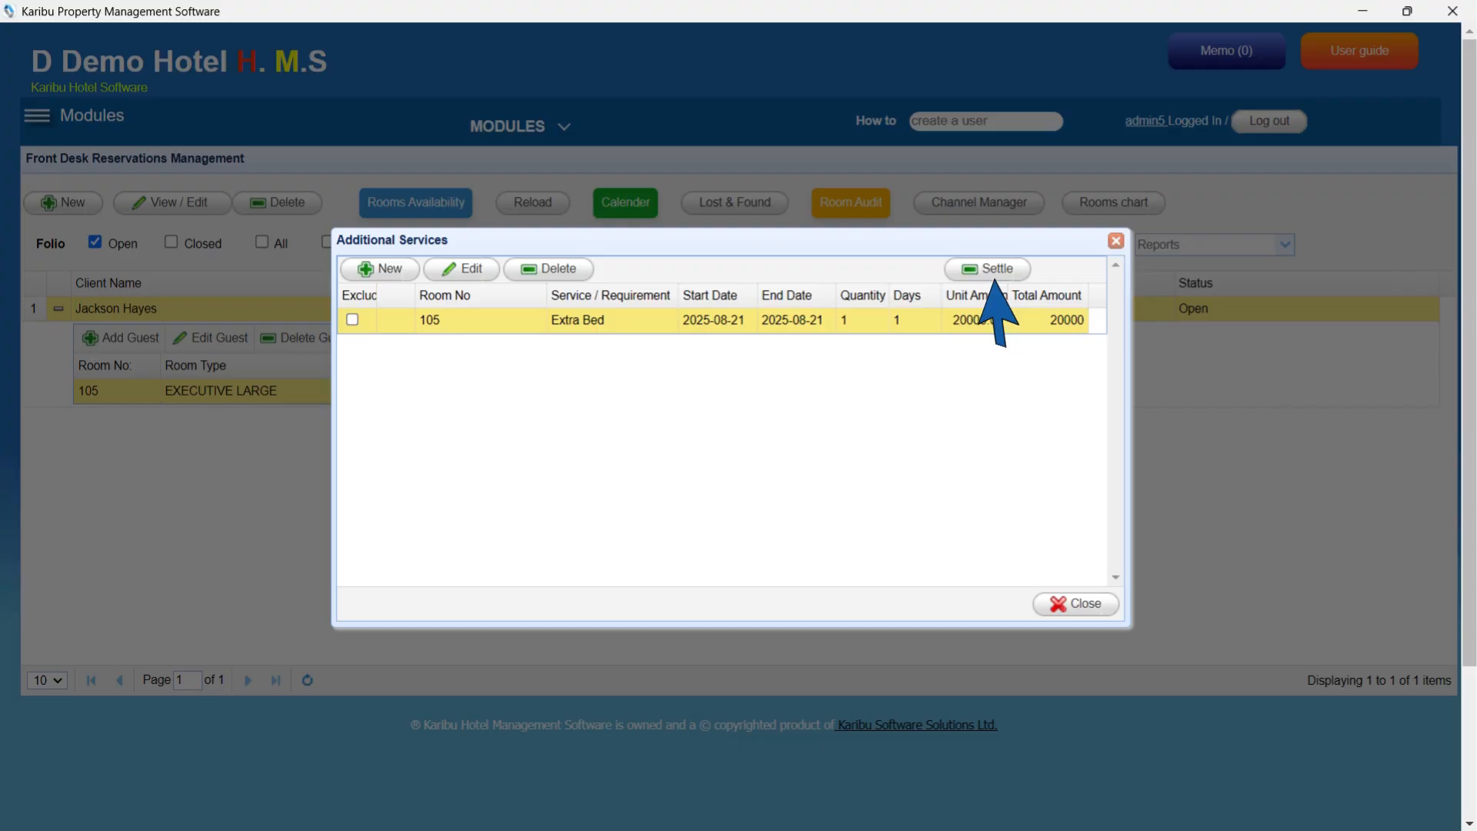
{"action": "left_click", "coordinate": [1076, 603]}
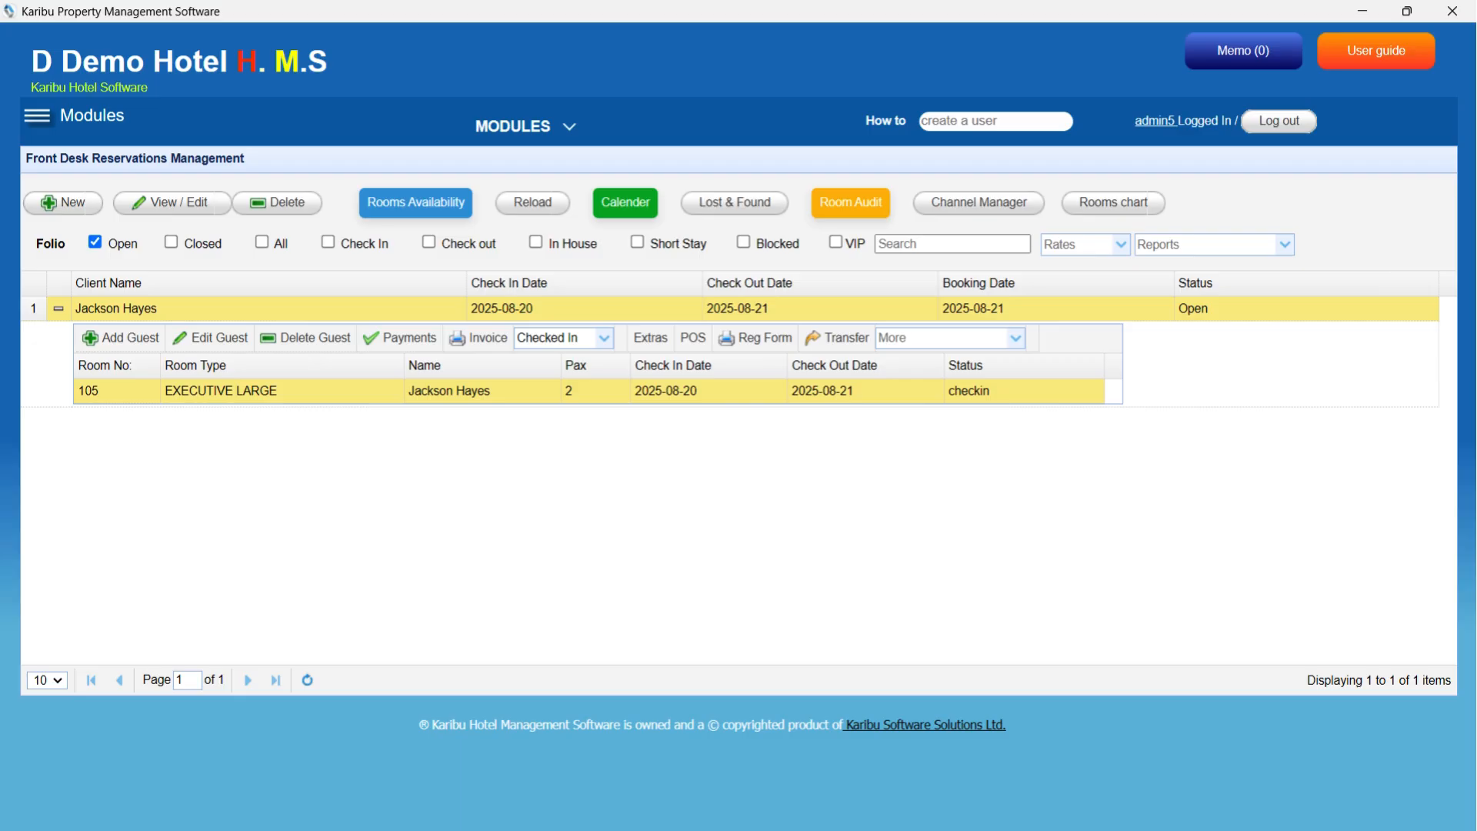
Step: View the details of room 105's Bar bill among the folio's POS services
{"action": "left_click", "coordinate": [693, 338]}
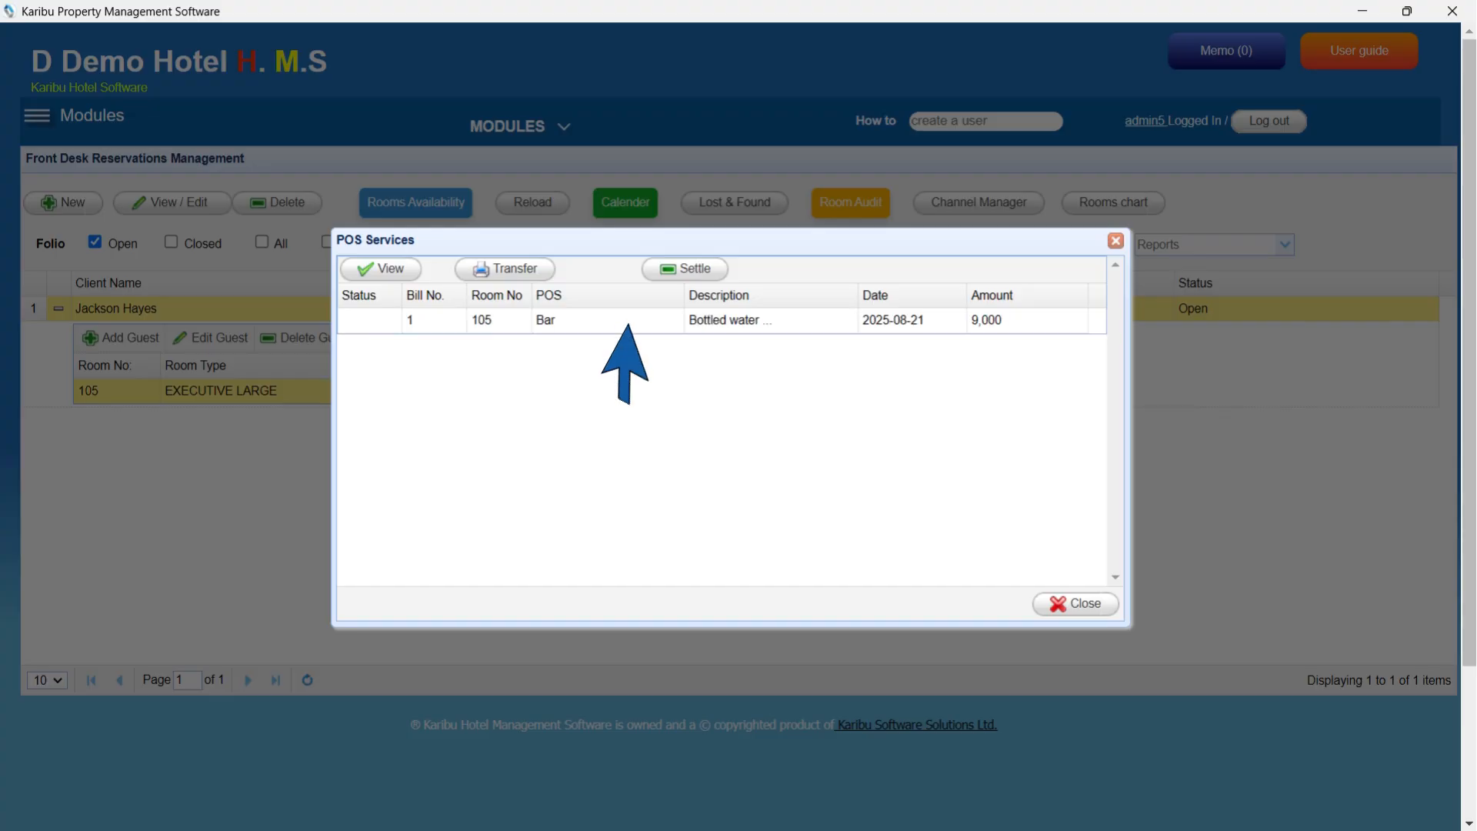
{"action": "left_click", "coordinate": [628, 320]}
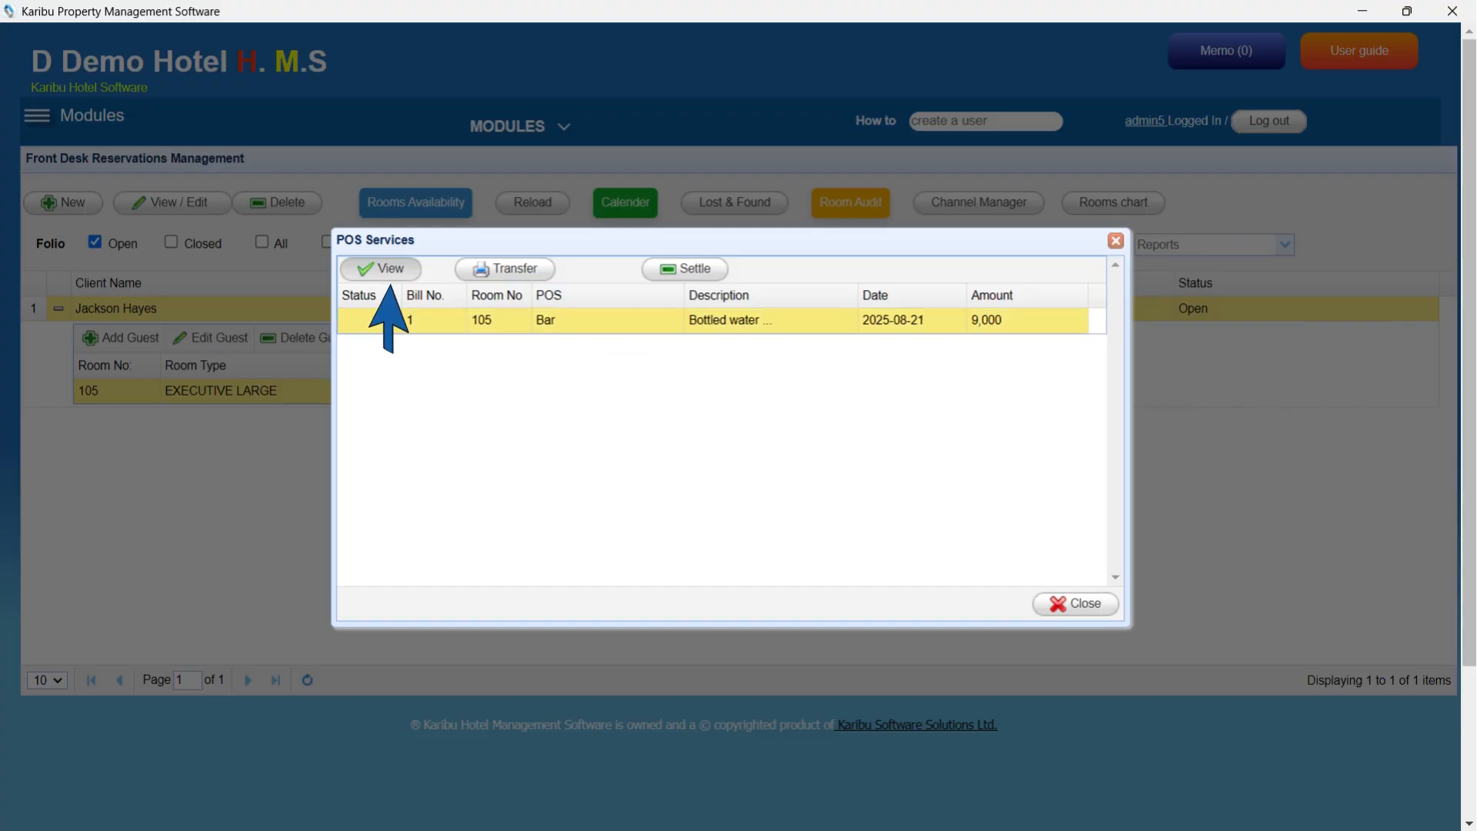
{"action": "left_click", "coordinate": [381, 269]}
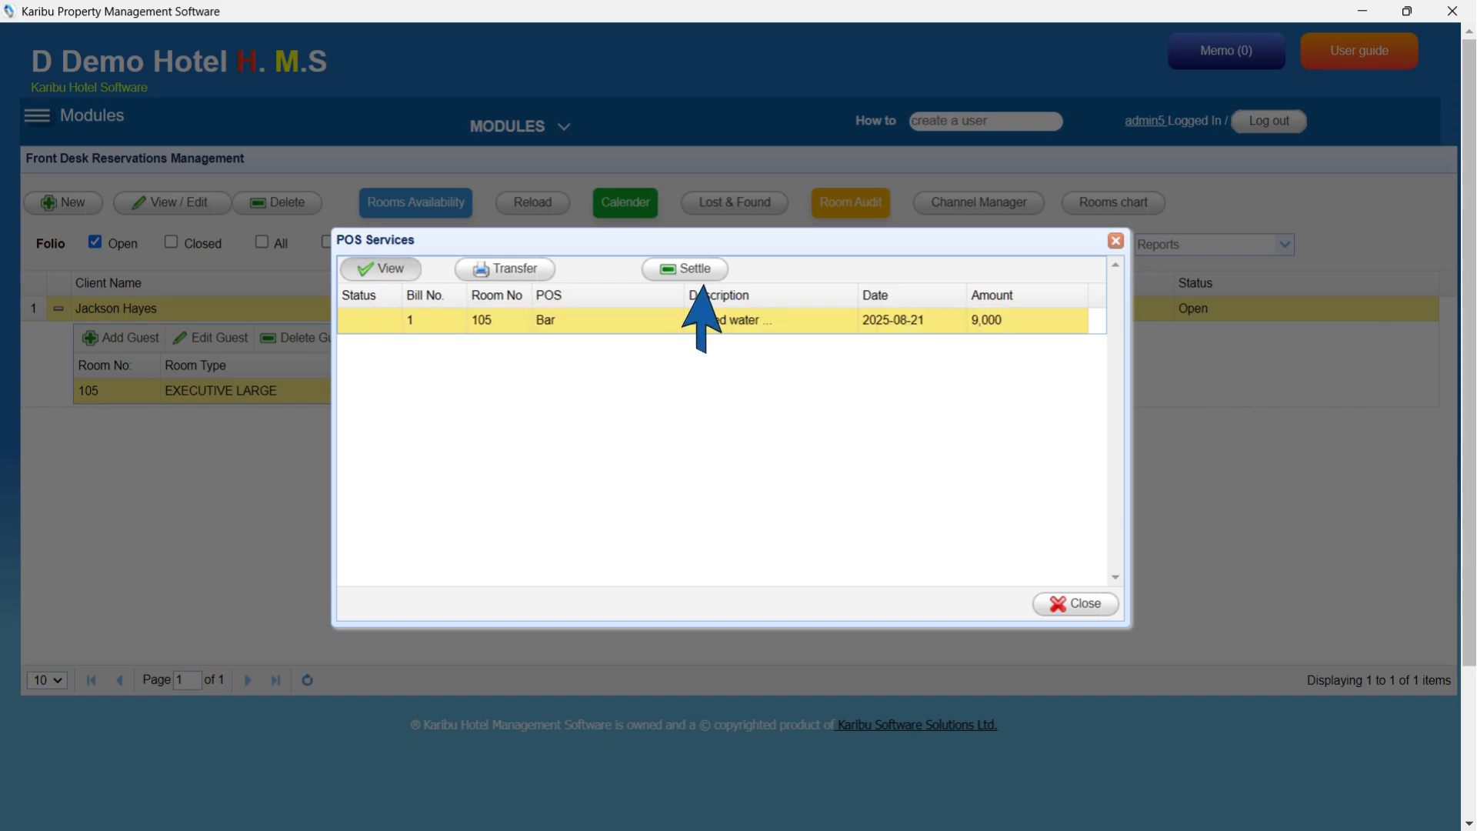
Step: Open the transfer option for room 105's Bar bill among the POS services
{"action": "left_click", "coordinate": [506, 268]}
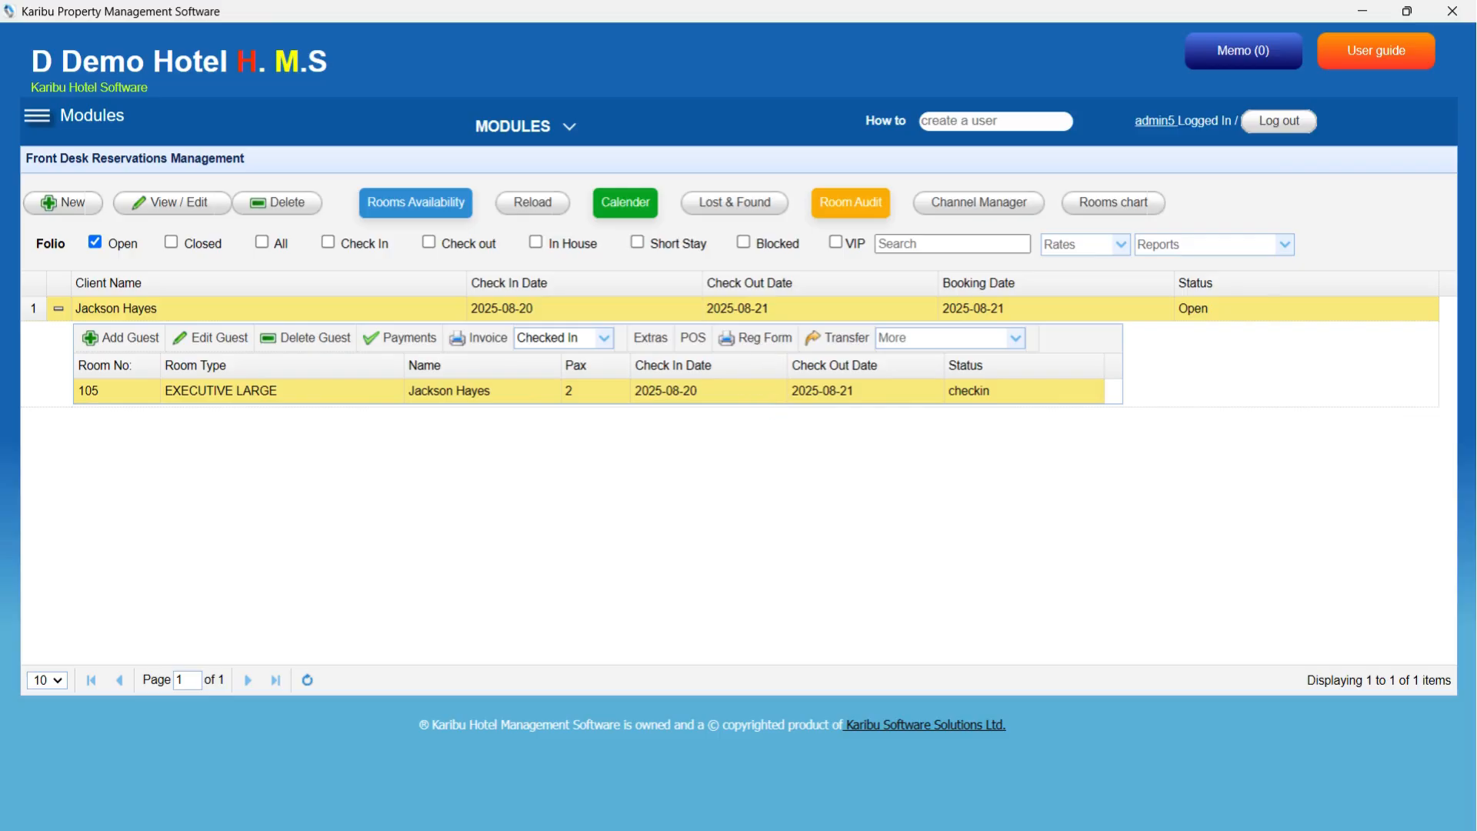
Step: Open the registration form and the transfer option for the guest in room 105
{"action": "left_click", "coordinate": [756, 338]}
{"action": "left_click", "coordinate": [837, 338]}
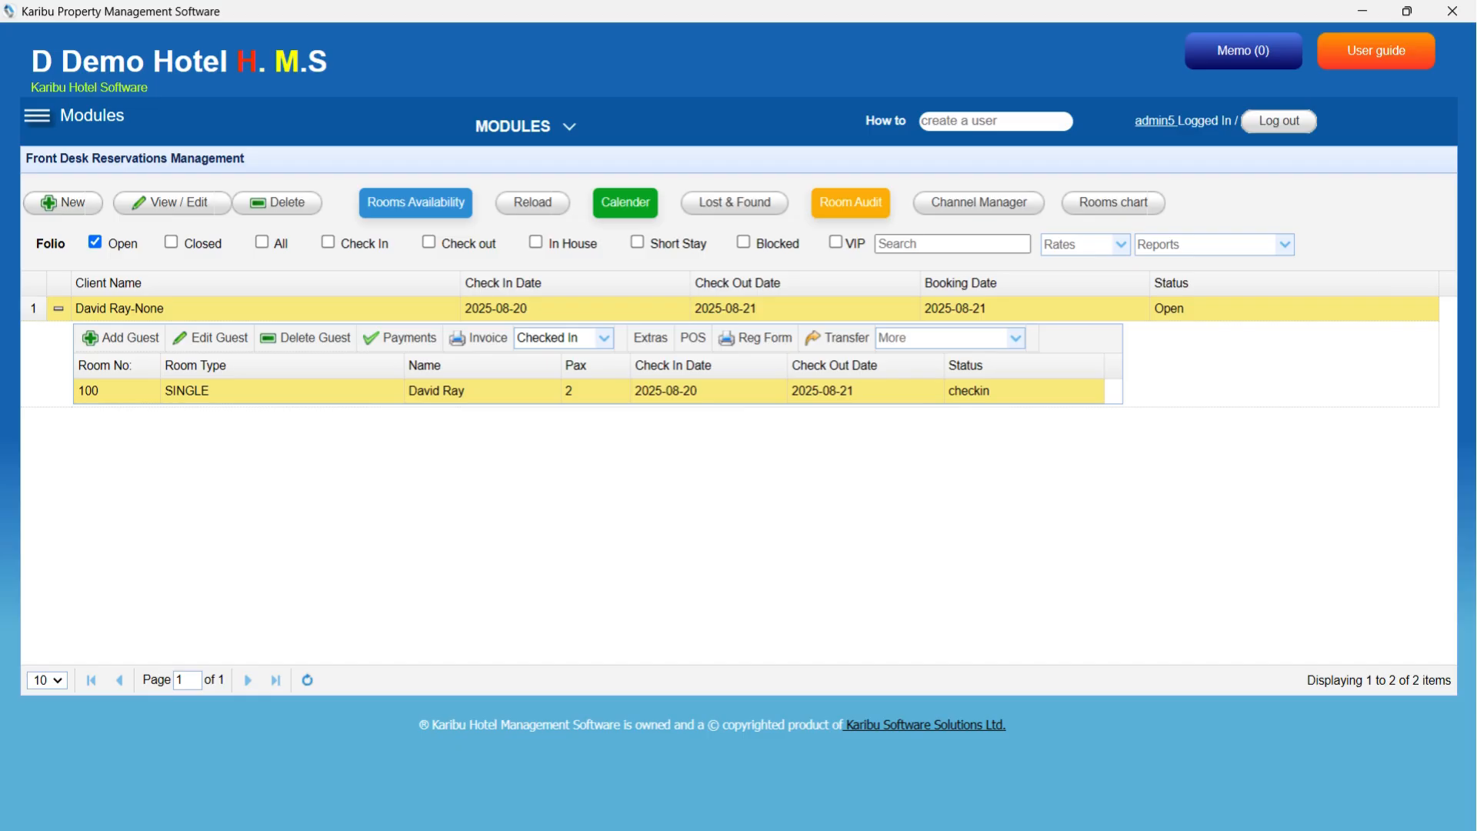
Step: Set room 100's guest to Checked Out and close the folio, accepting the outstanding balance as a debt on the guest's account
{"action": "left_click", "coordinate": [603, 338]}
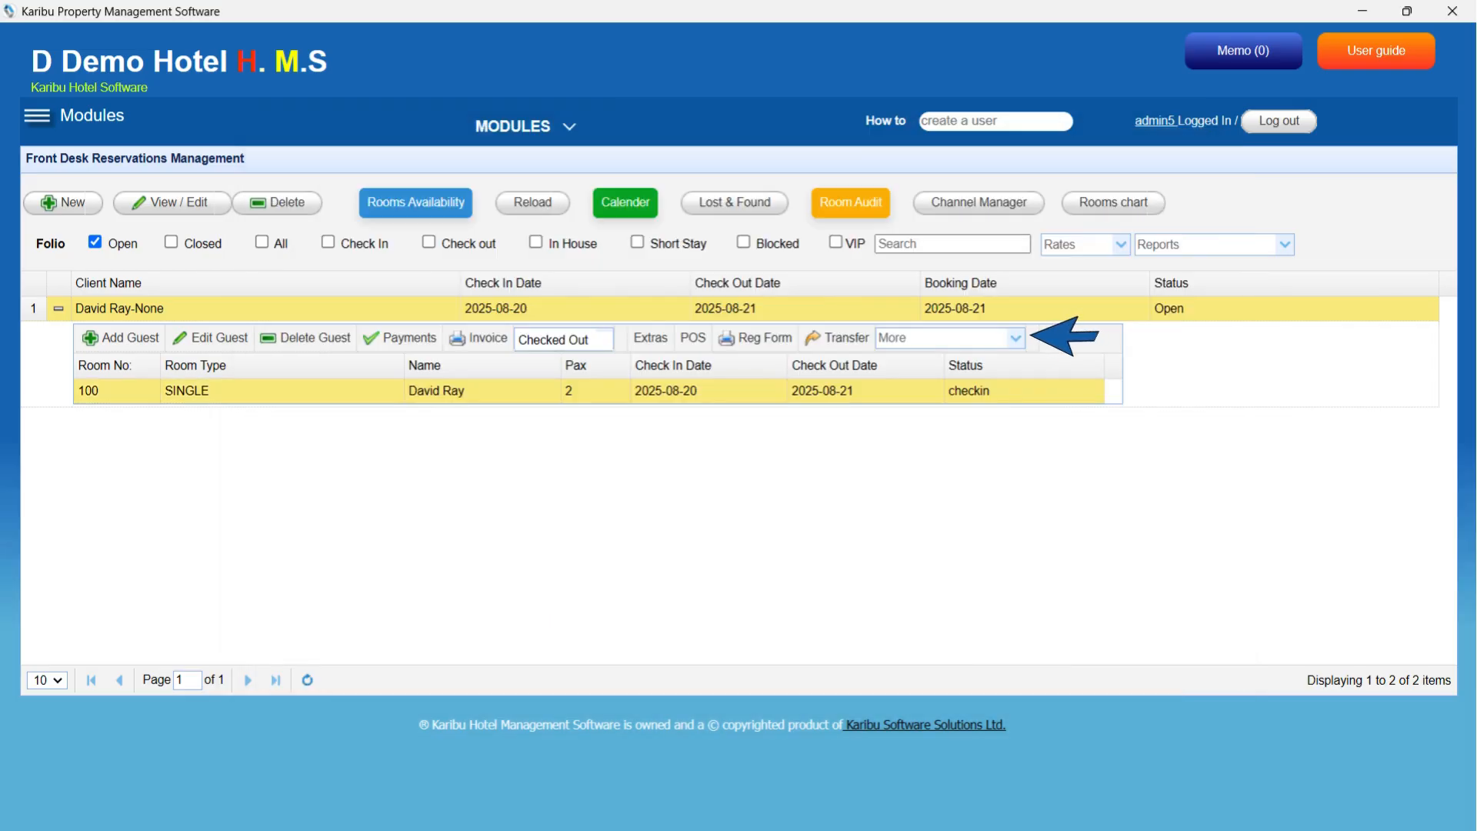
{"action": "left_click", "coordinate": [1015, 338]}
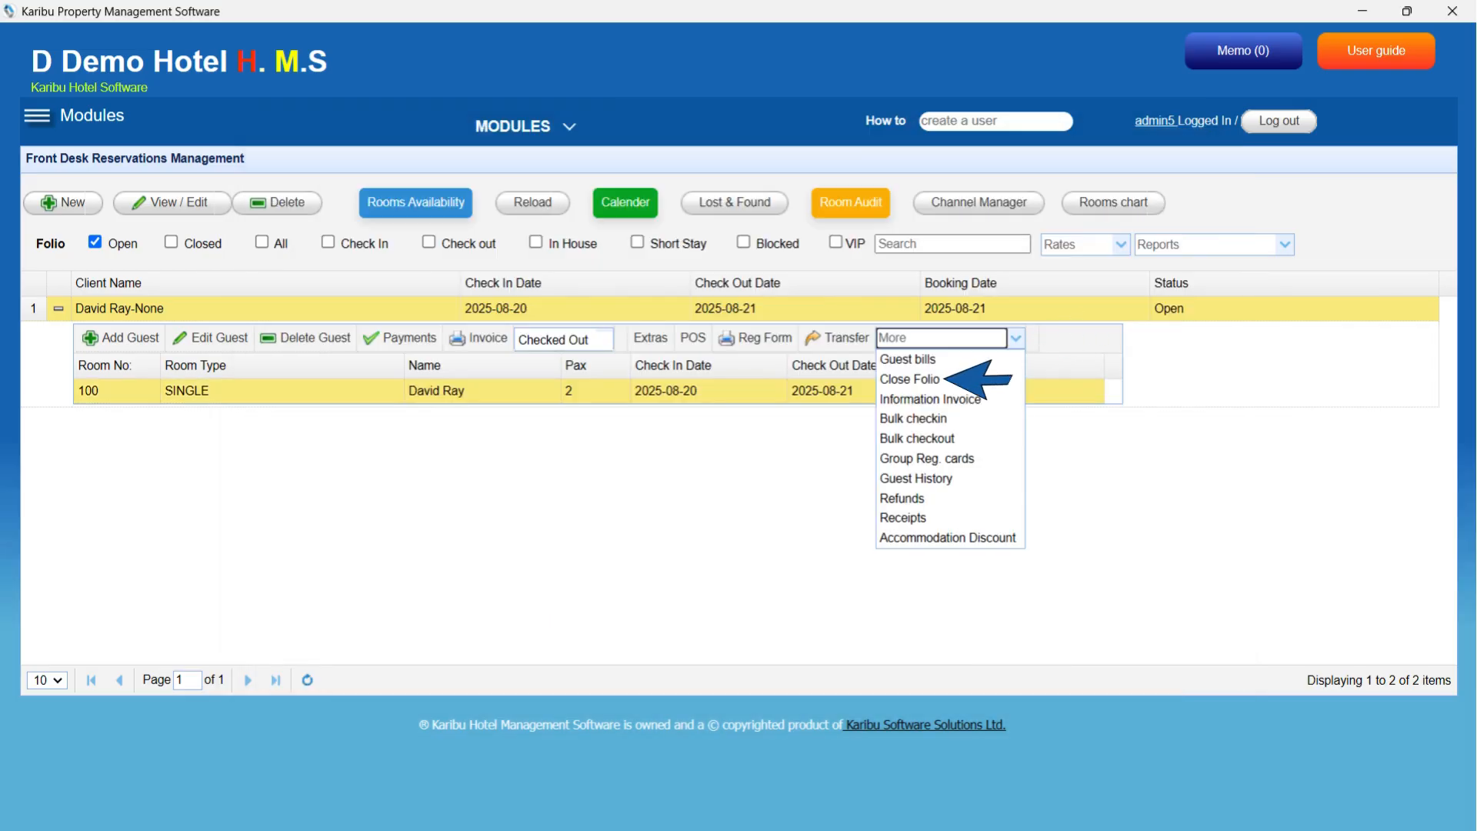
{"action": "left_click", "coordinate": [910, 380]}
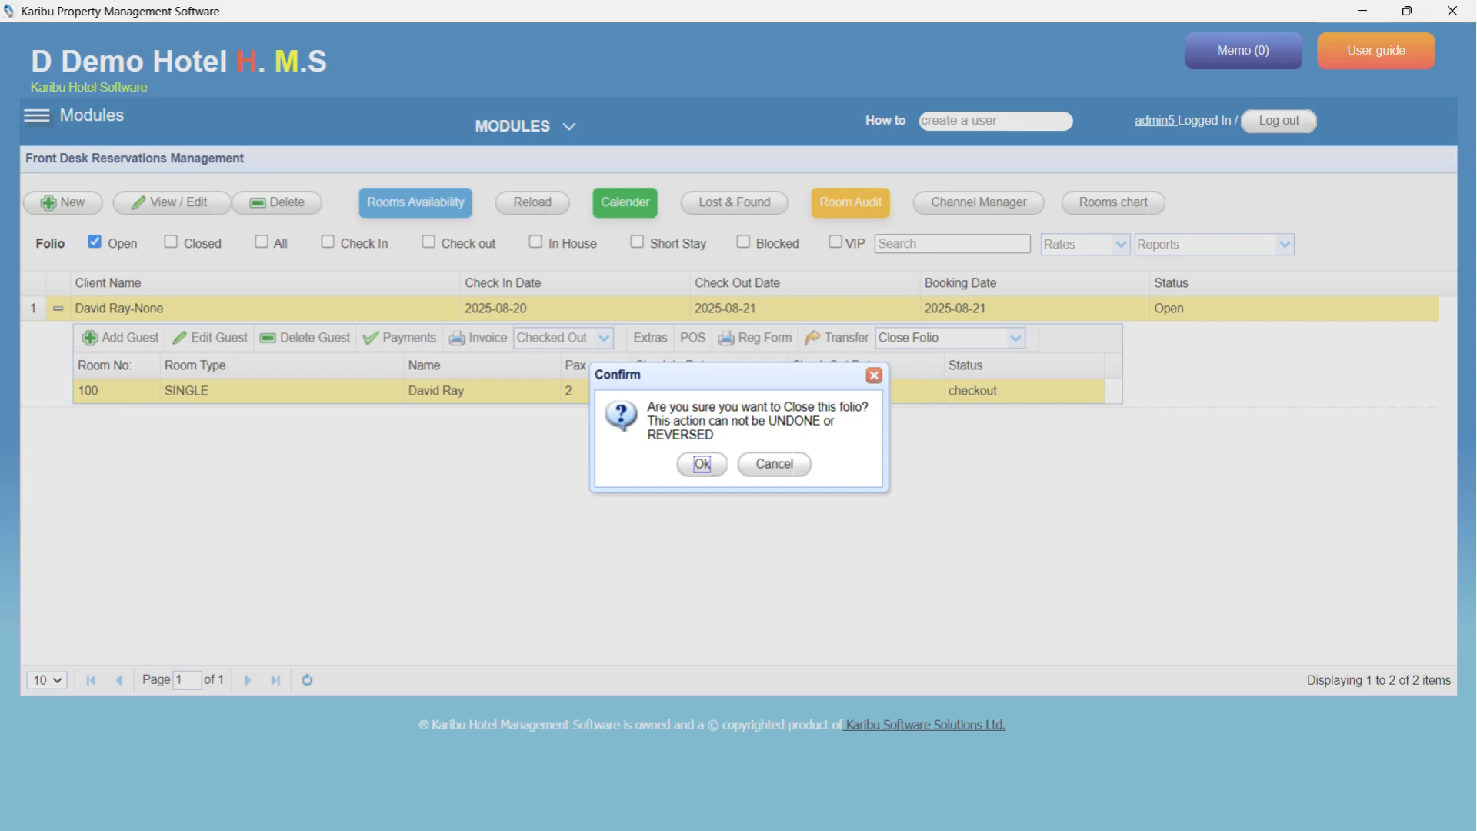
{"action": "key", "text": "Return"}
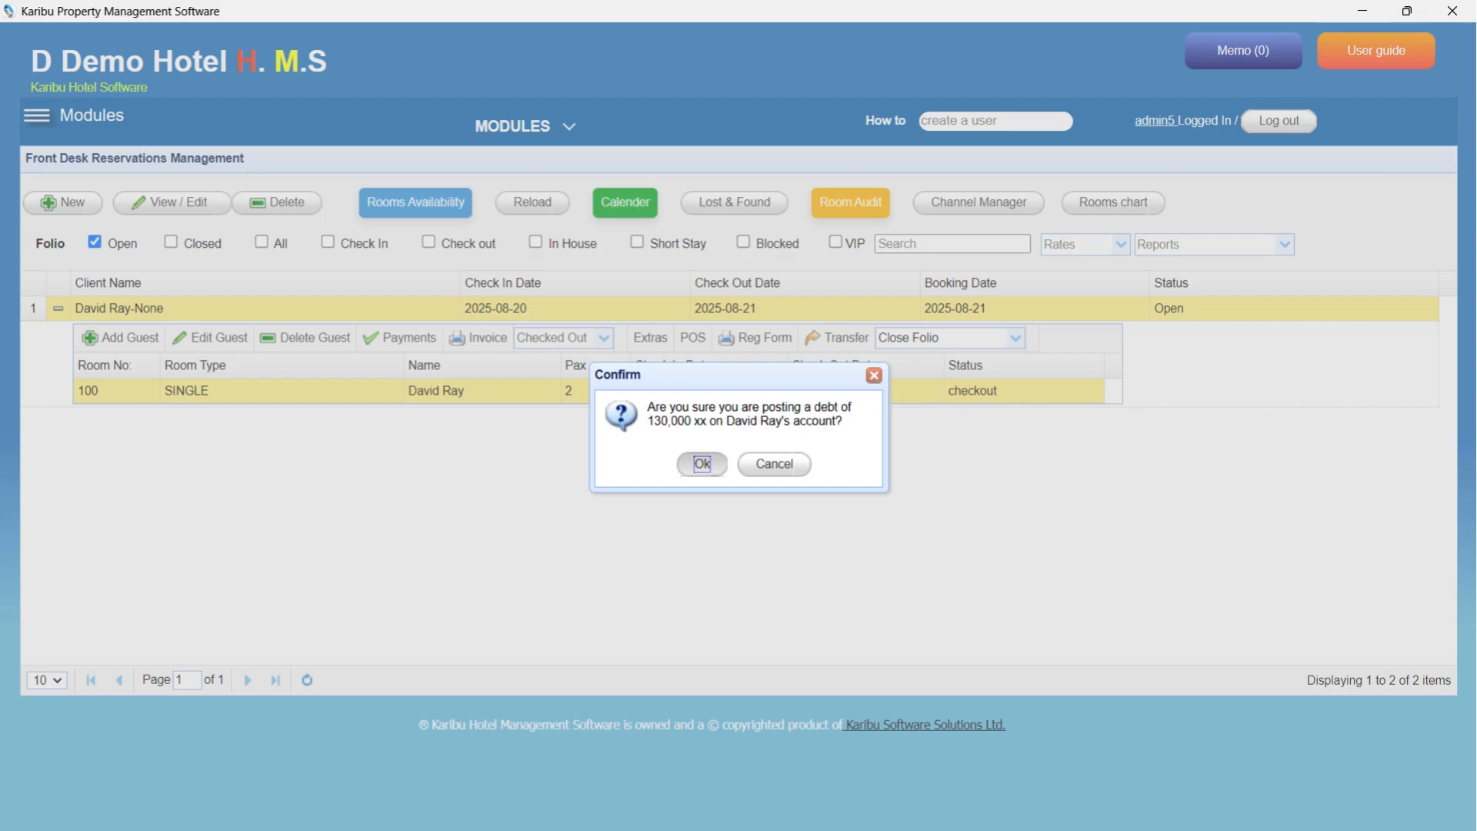
{"action": "key", "text": "Return"}
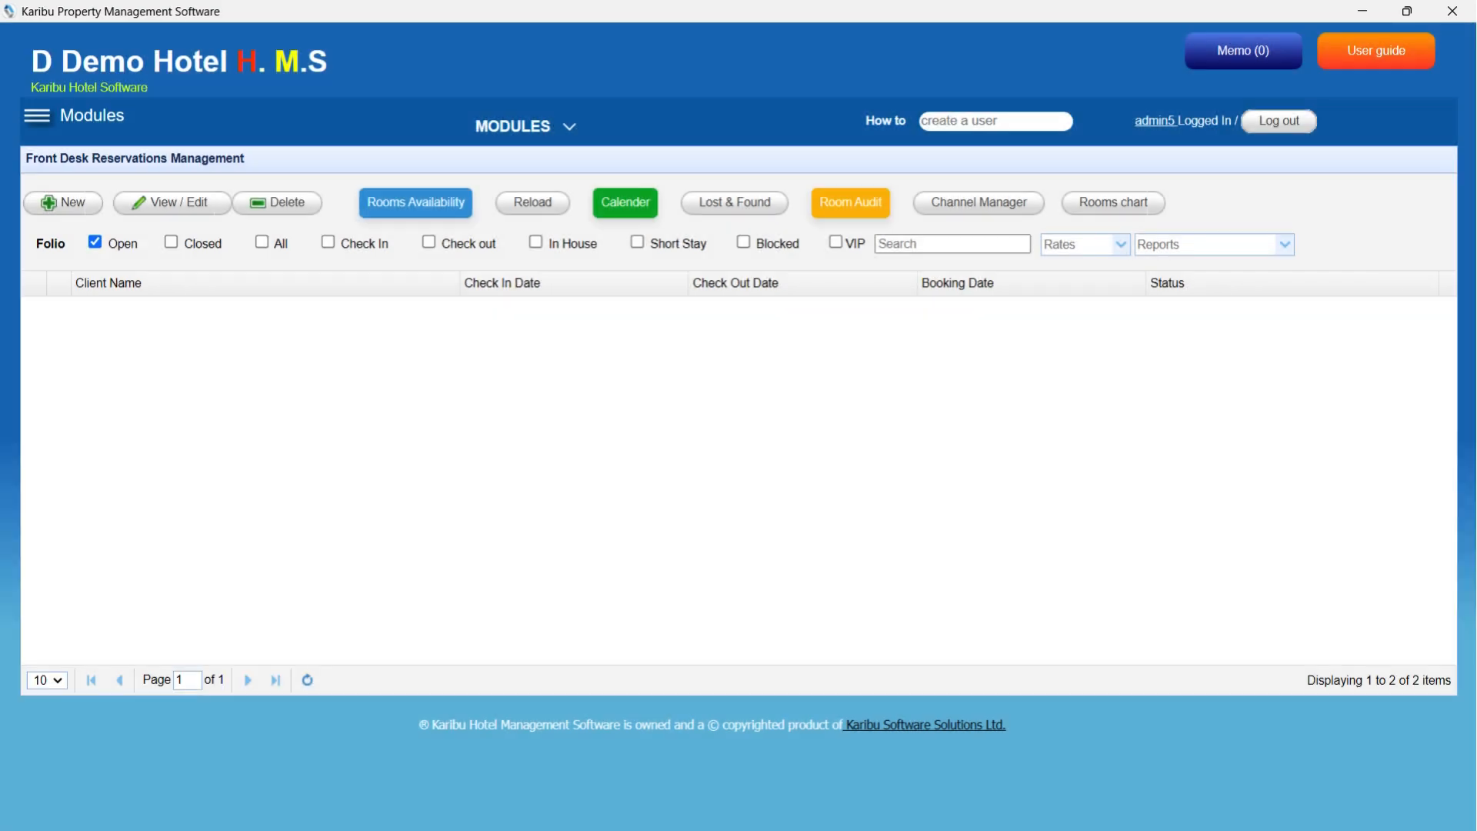
Step: View the rooms availability, calendar, lost and found, and channel manager bookings of the front desk
{"action": "left_click", "coordinate": [416, 203]}
{"action": "left_click", "coordinate": [625, 203]}
{"action": "left_click", "coordinate": [734, 202]}
{"action": "left_click", "coordinate": [978, 202]}
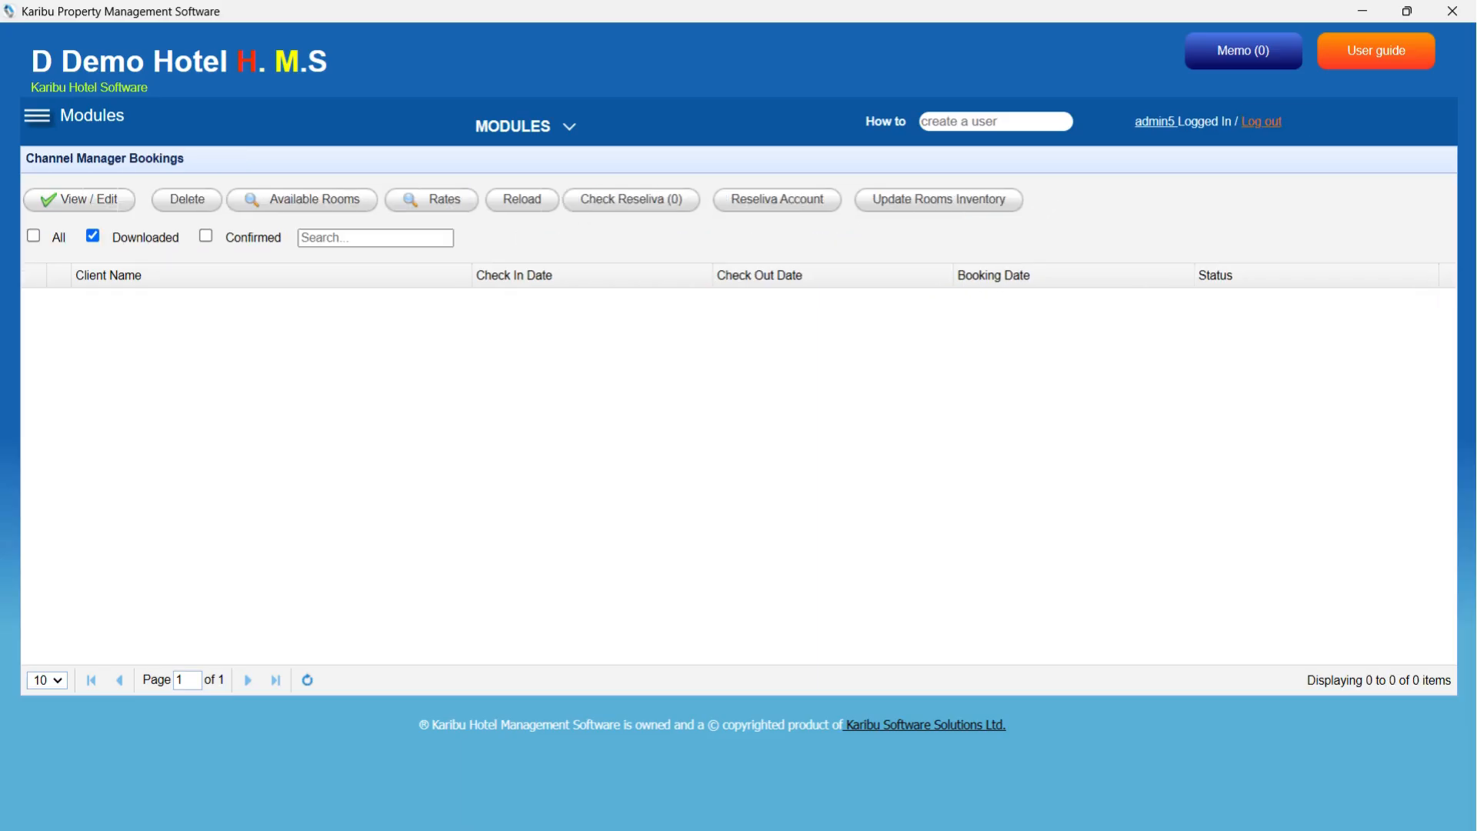